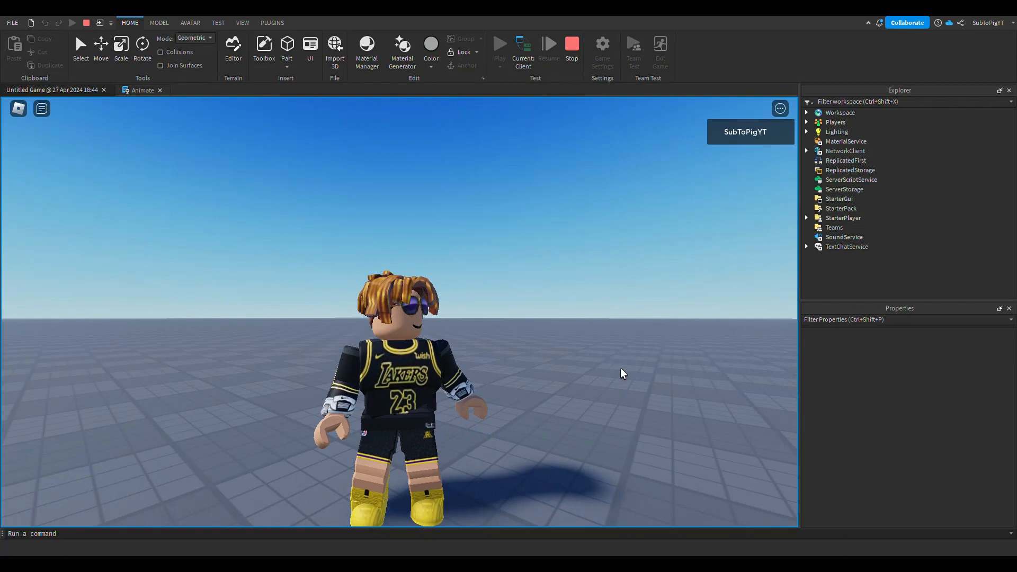
Examine the avatar's idle pose in the running playtest, both up close and from farther away.
{"action": "scroll", "coordinate": [623, 374], "scroll_direction": "up", "scroll_amount": 3}
{"action": "scroll", "coordinate": [623, 374], "scroll_direction": "down", "scroll_amount": 1}
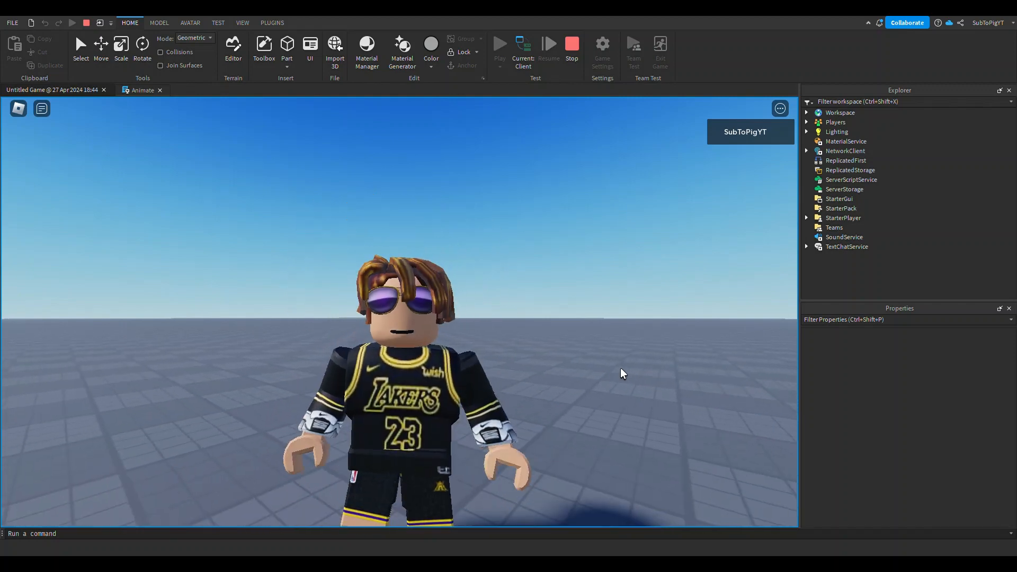
{"action": "scroll", "coordinate": [622, 374], "scroll_direction": "down", "scroll_amount": 2}
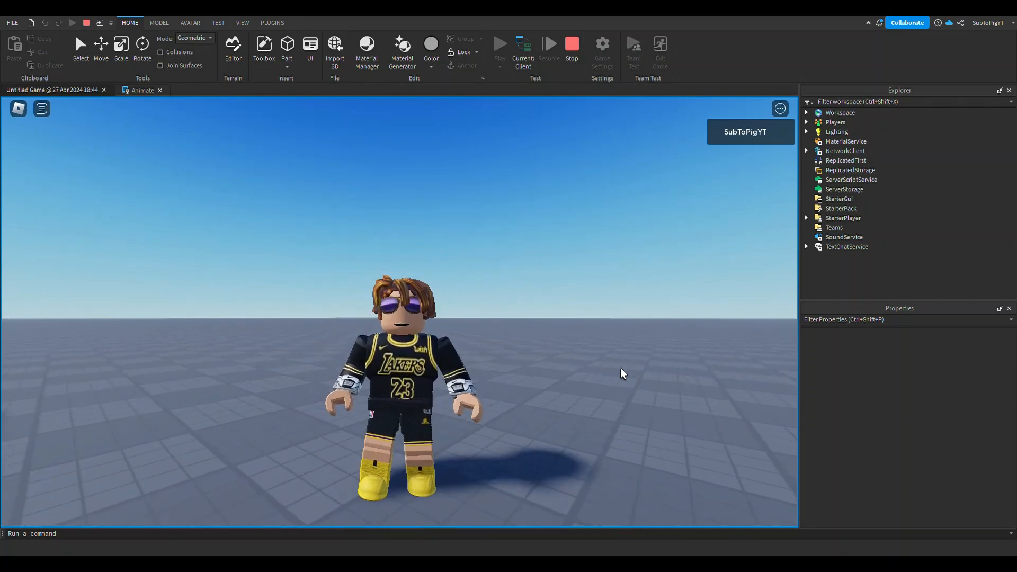
{"action": "scroll", "coordinate": [621, 371], "scroll_direction": "up", "scroll_amount": 3}
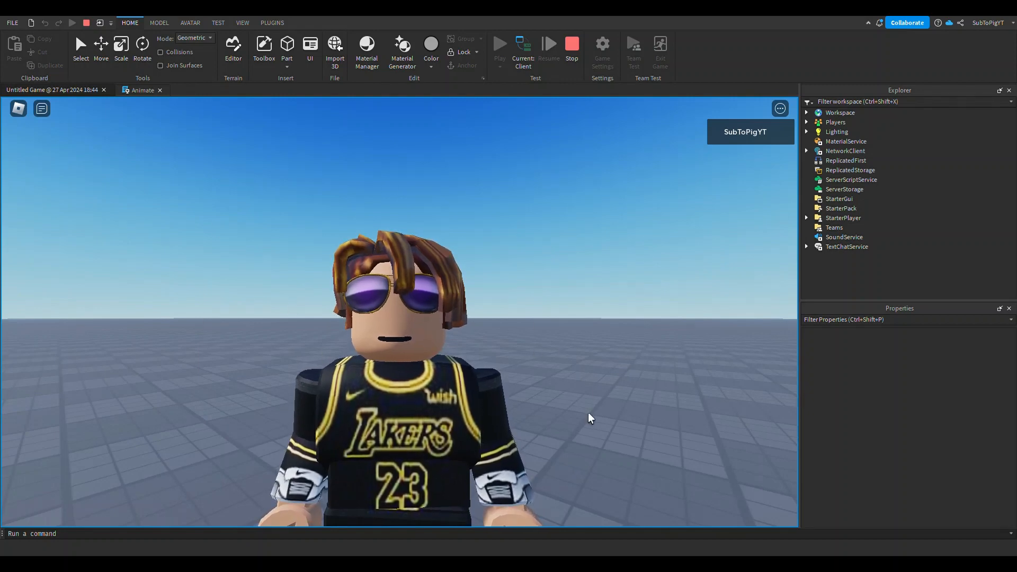
{"action": "scroll", "coordinate": [588, 411], "scroll_direction": "down", "scroll_amount": 5}
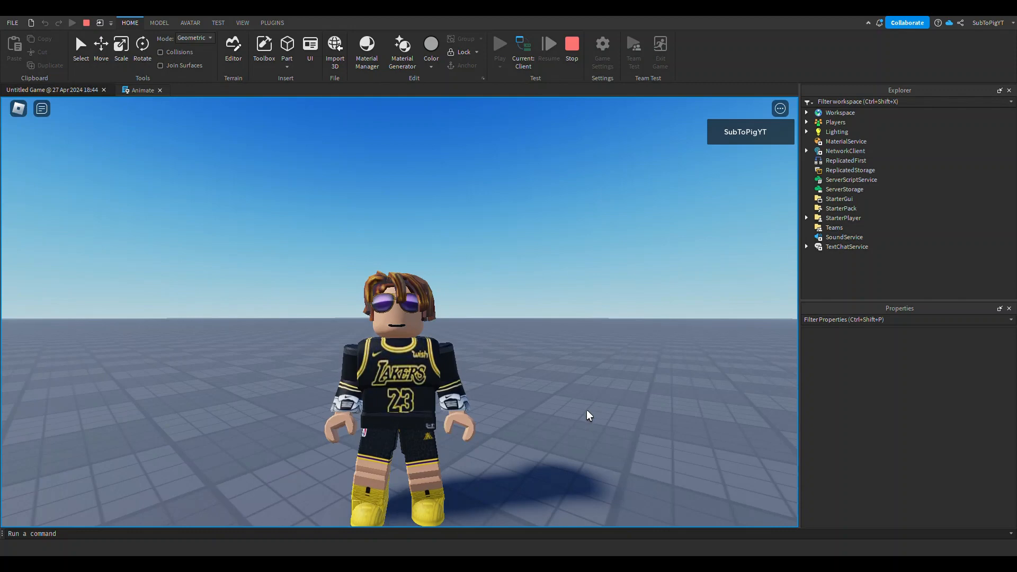
{"action": "scroll", "coordinate": [587, 409], "scroll_direction": "down", "scroll_amount": 5}
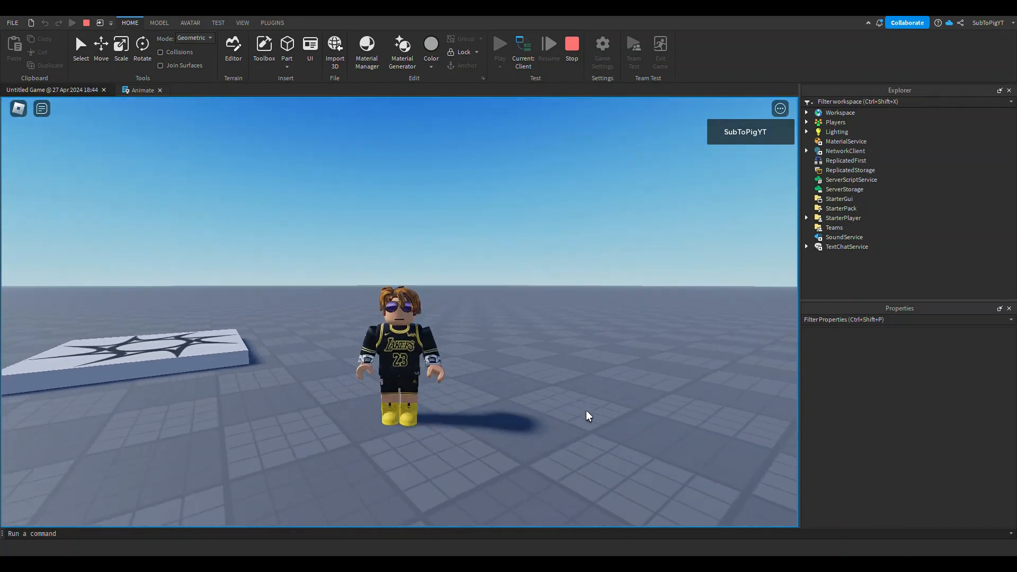
Walk the avatar around the baseplate in several directions to examine its idle and walking animations.
{"action": "key", "text": "a"}
{"action": "key", "text": "w"}
{"action": "key", "text": "s"}
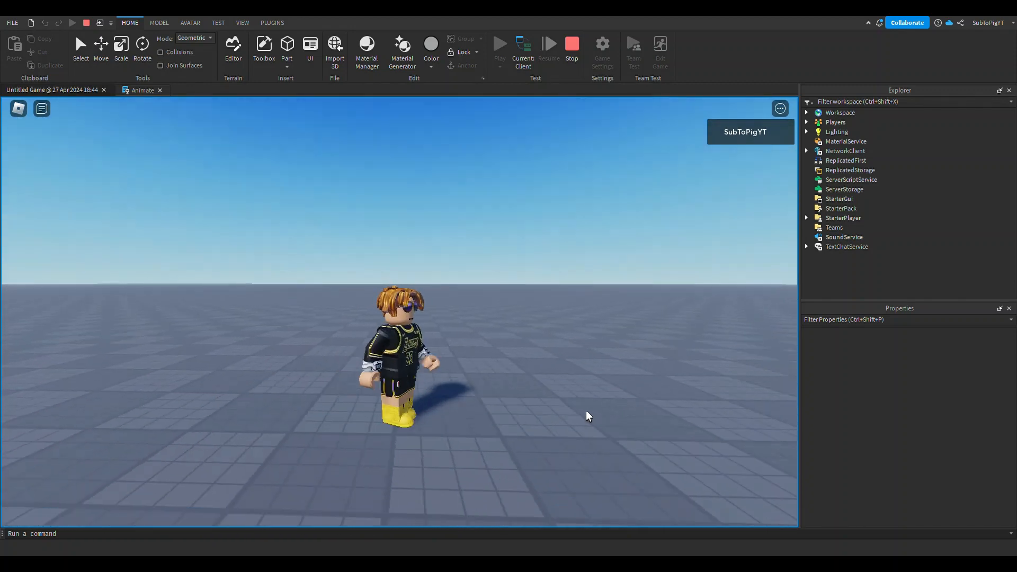
{"action": "key", "text": "s"}
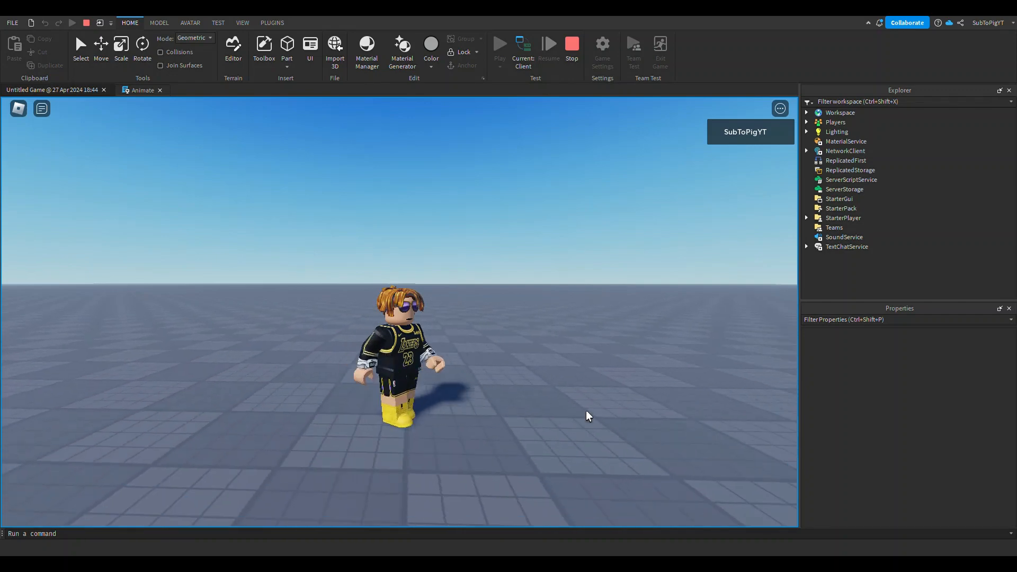
{"action": "key", "text": "s"}
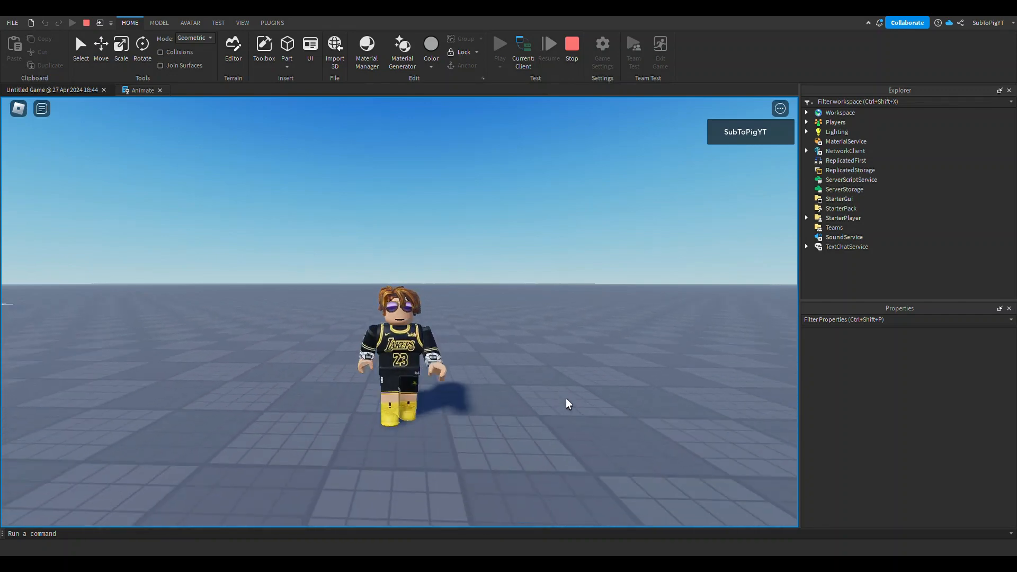
{"action": "key", "text": "a"}
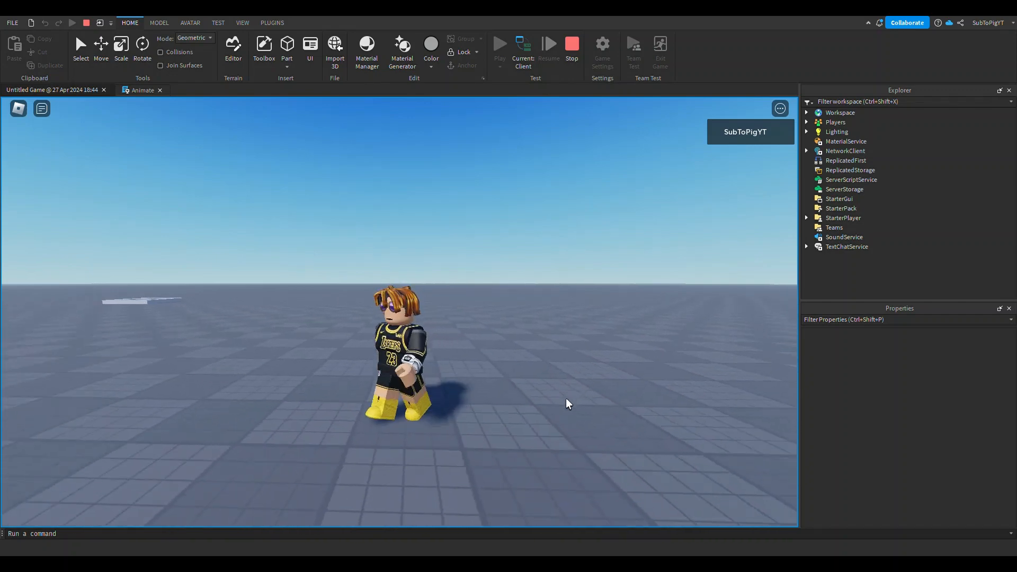
{"action": "key", "text": "w"}
{"action": "right_click_drag", "start_coordinate": [566, 399], "coordinate": [564, 386]}
{"action": "key", "text": "s"}
{"action": "scroll", "coordinate": [565, 385], "scroll_direction": "up", "scroll_amount": 1}
{"action": "scroll", "coordinate": [564, 386], "scroll_direction": "up", "scroll_amount": 3}
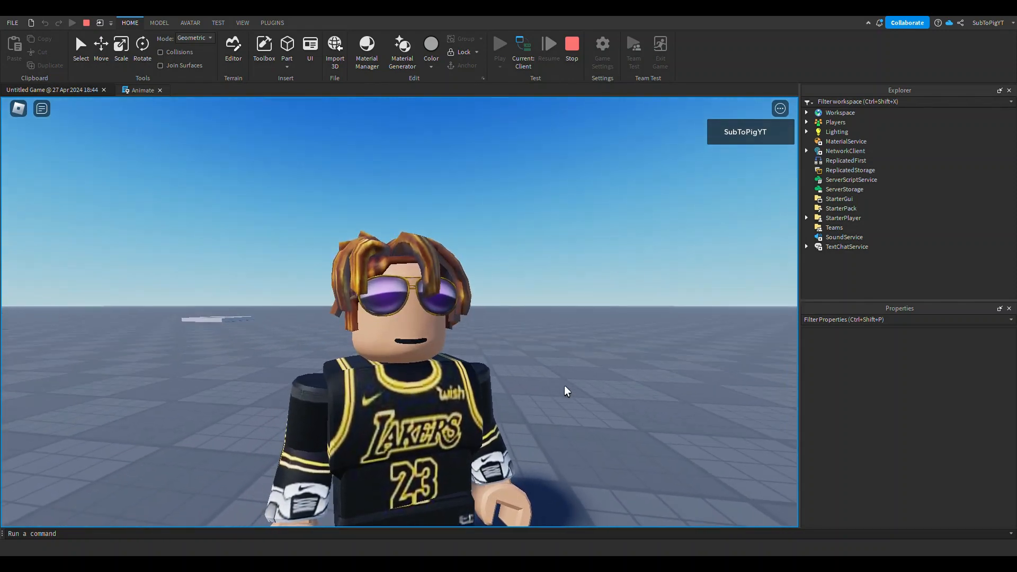
{"action": "key", "text": "s"}
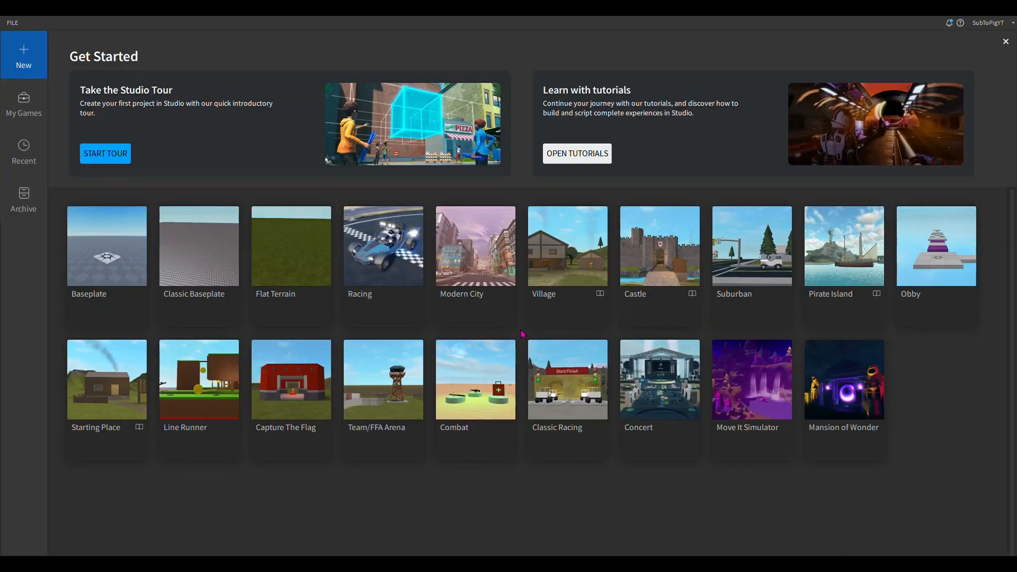
Create a new place from the Baseplate template and start a playtest in it.
{"action": "left_click", "coordinate": [108, 252]}
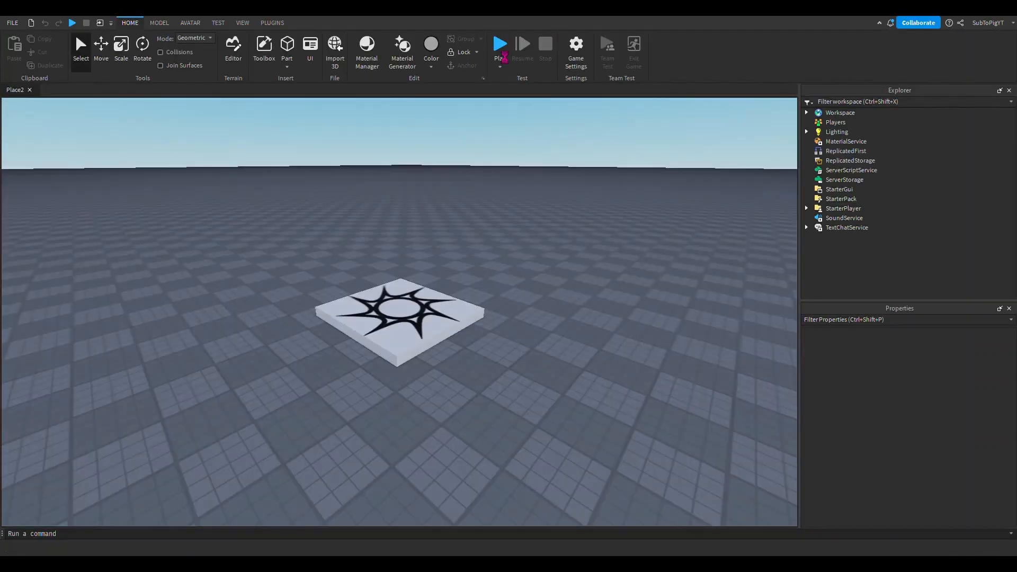
{"action": "left_click", "coordinate": [500, 47]}
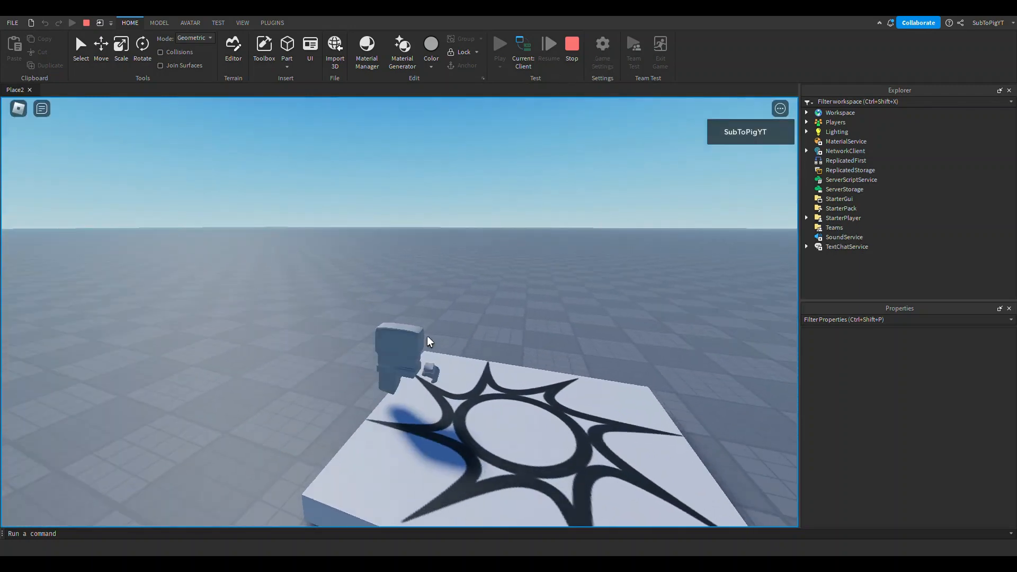
{"action": "key", "text": "s"}
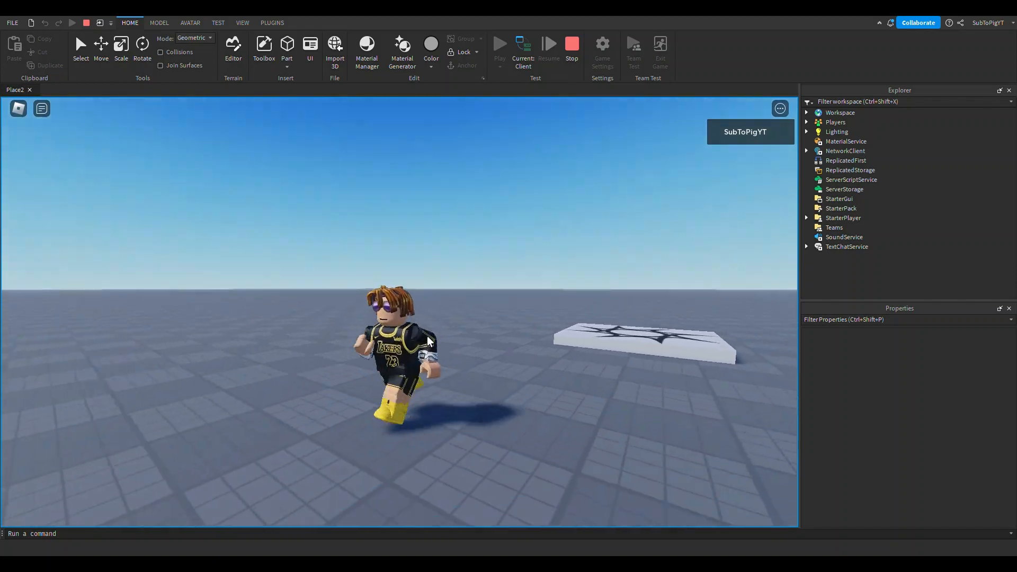
Run and jump the avatar across the baseplate, toggling shift lock on and off, to examine its default movement.
{"action": "scroll", "coordinate": [428, 336], "scroll_direction": "up", "scroll_amount": 2}
{"action": "key", "text": "w"}
{"action": "right_click_drag", "start_coordinate": [430, 336], "coordinate": [427, 352]}
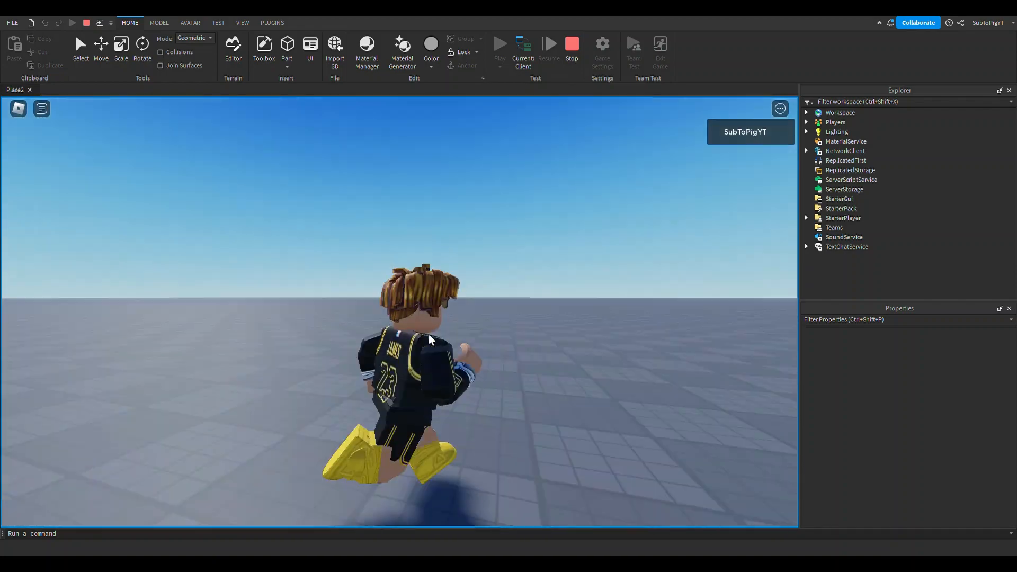
{"action": "key", "text": "s"}
{"action": "scroll", "coordinate": [428, 352], "scroll_direction": "down", "scroll_amount": 3}
{"action": "key", "text": "space"}
{"action": "key", "text": "shift"}
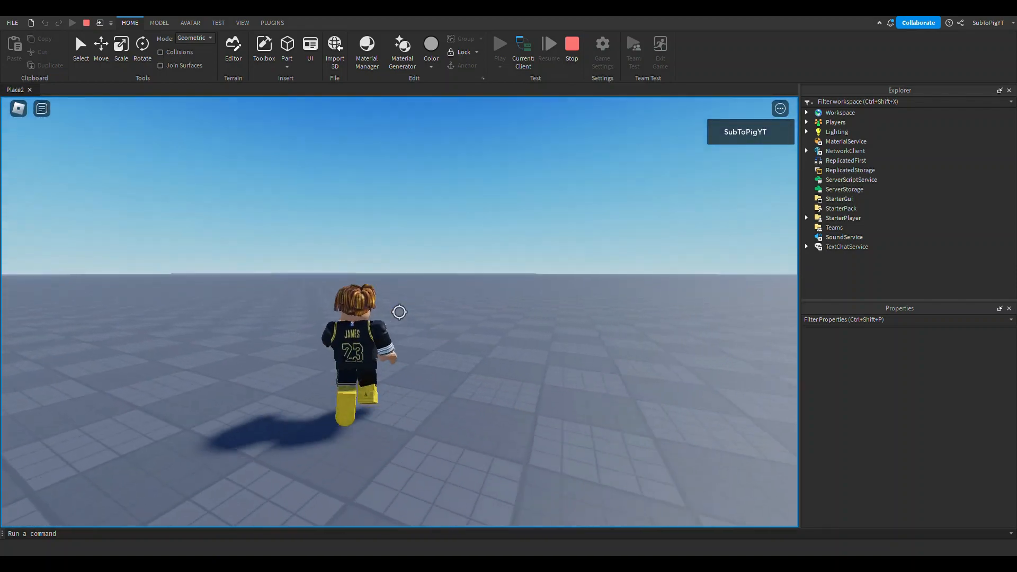
{"action": "key", "text": "shift"}
{"action": "key", "text": "a"}
{"action": "right_click_drag", "start_coordinate": [345, 397], "coordinate": [353, 397]}
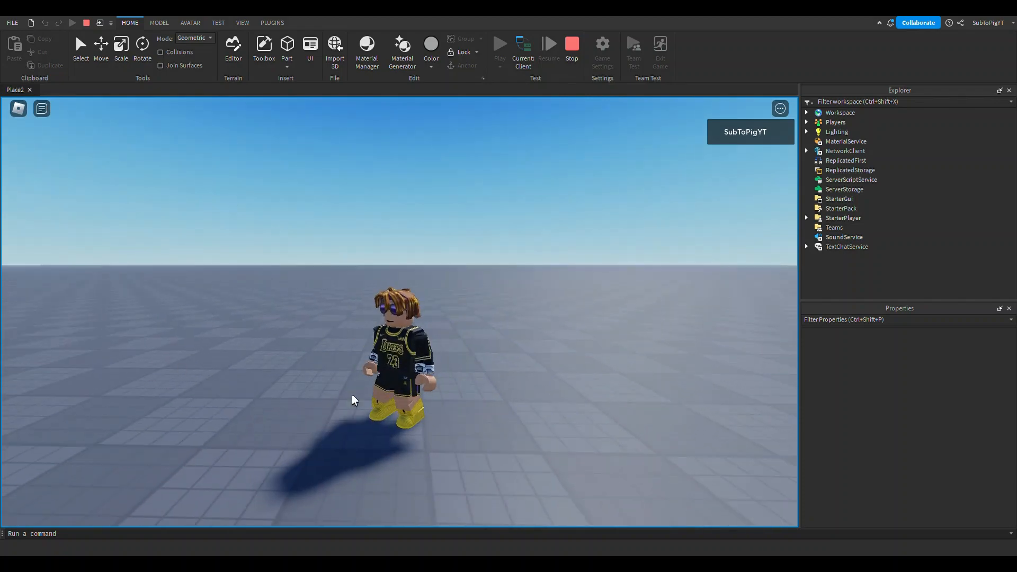
Run the avatar in different directions and back toward the spawn pad, toggling shift lock on and off.
{"action": "key", "text": "w"}
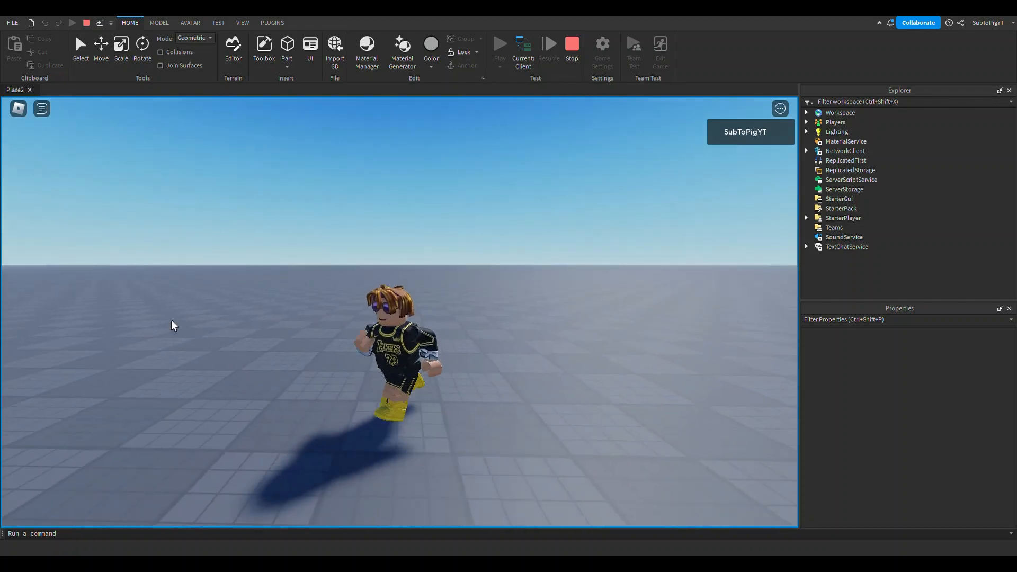
{"action": "key", "text": "d"}
{"action": "right_click_drag", "start_coordinate": [458, 408], "coordinate": [453, 409]}
{"action": "key", "text": "s"}
{"action": "key", "text": "w"}
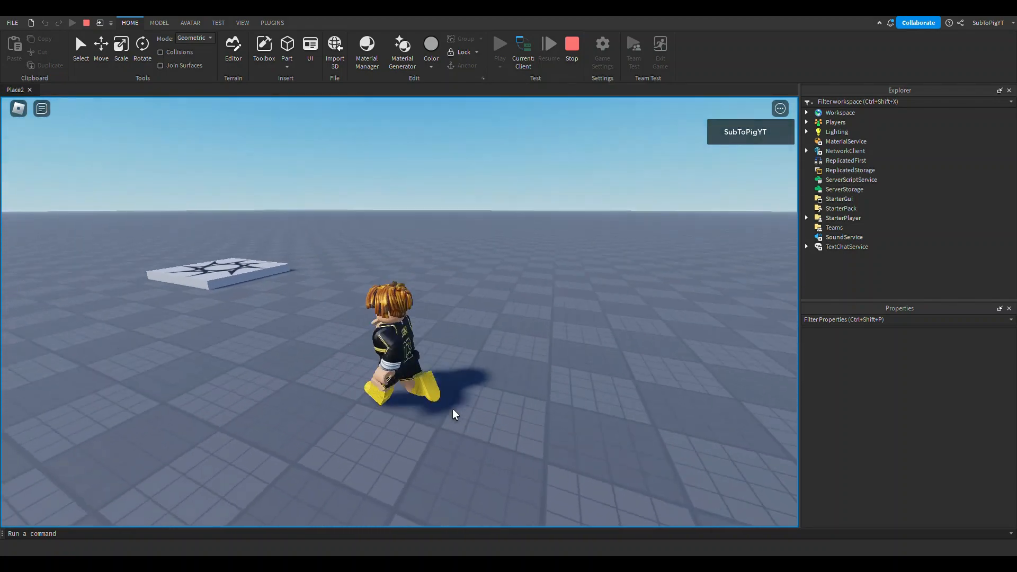
{"action": "key", "text": "shift"}
{"action": "key", "text": "shift"}
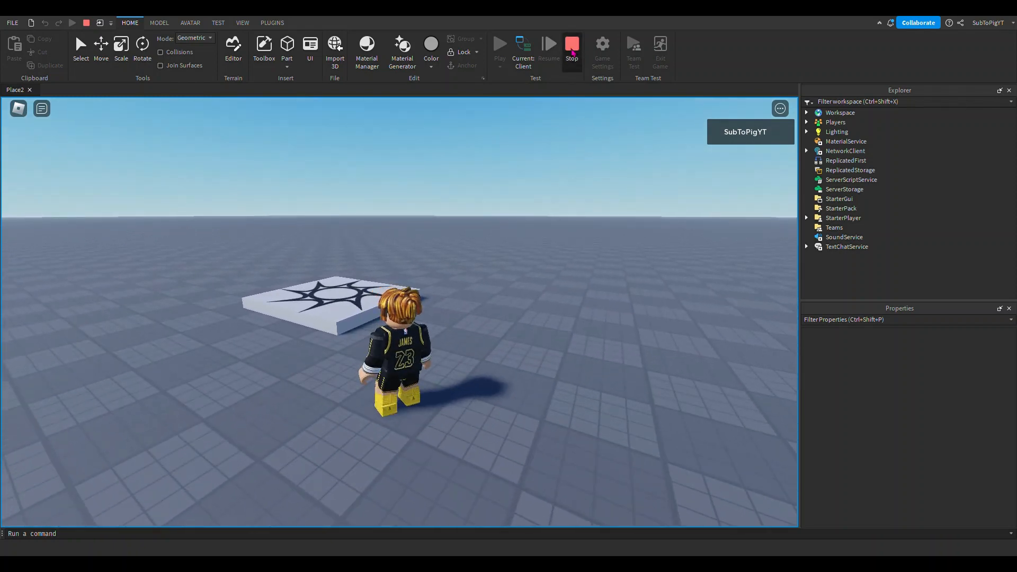
Stop the playtest and look over the spawn pad and baseplate in the editor.
{"action": "left_click", "coordinate": [573, 53]}
{"action": "key", "text": "w"}
{"action": "right_click_drag", "start_coordinate": [542, 265], "coordinate": [542, 265]}
{"action": "key", "text": "d"}
{"action": "right_click_drag", "start_coordinate": [503, 207], "coordinate": [503, 207]}
{"action": "scroll", "coordinate": [517, 220], "scroll_direction": "up", "scroll_amount": 2}
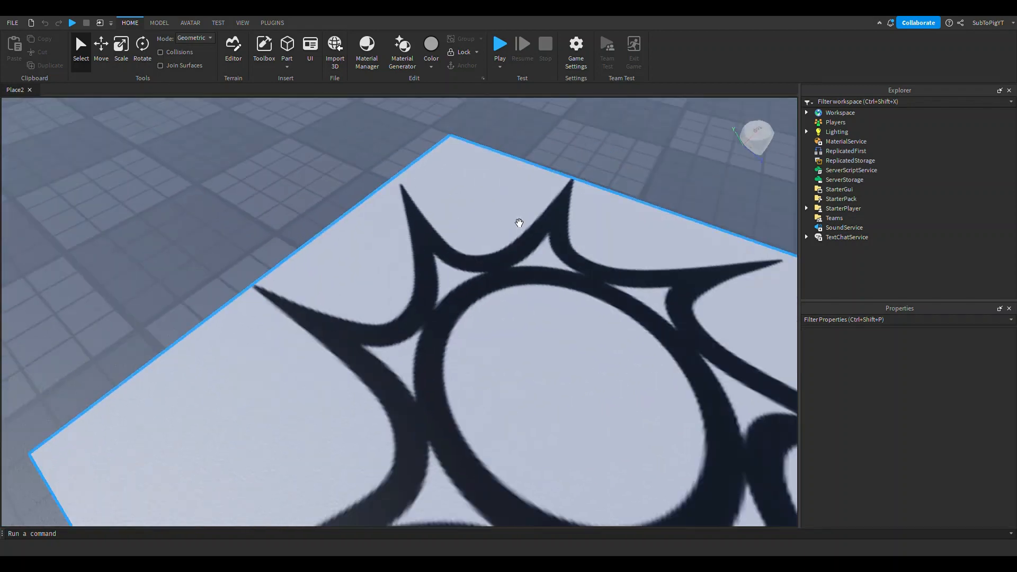
{"action": "scroll", "coordinate": [524, 241], "scroll_direction": "down", "scroll_amount": 4}
{"action": "right_click_drag", "start_coordinate": [525, 241], "coordinate": [524, 241]}
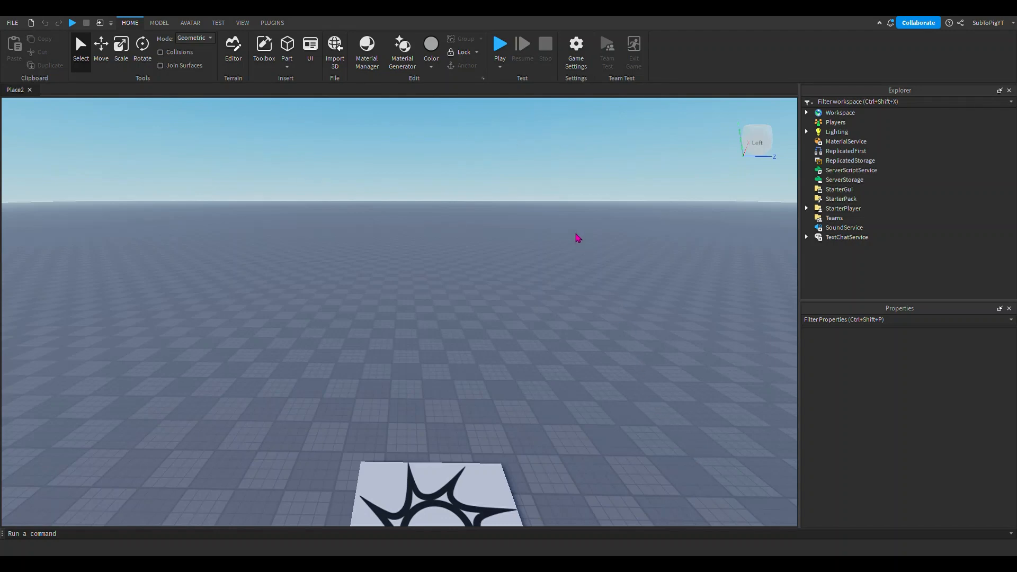
Close Place2 and open the Untitled Game place for editing.
{"action": "key", "text": "ctrl+F4"}
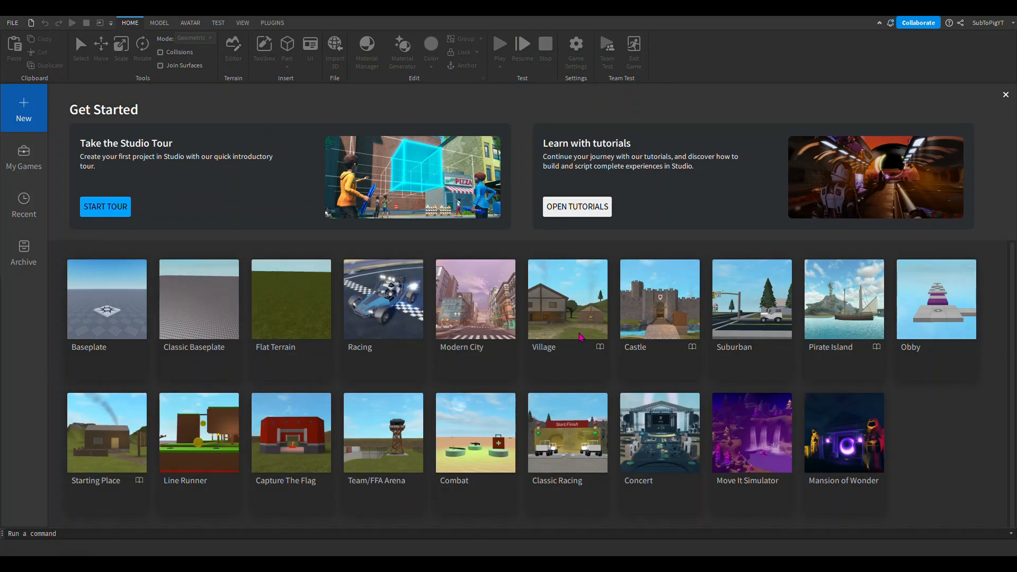
{"action": "left_click", "coordinate": [502, 317]}
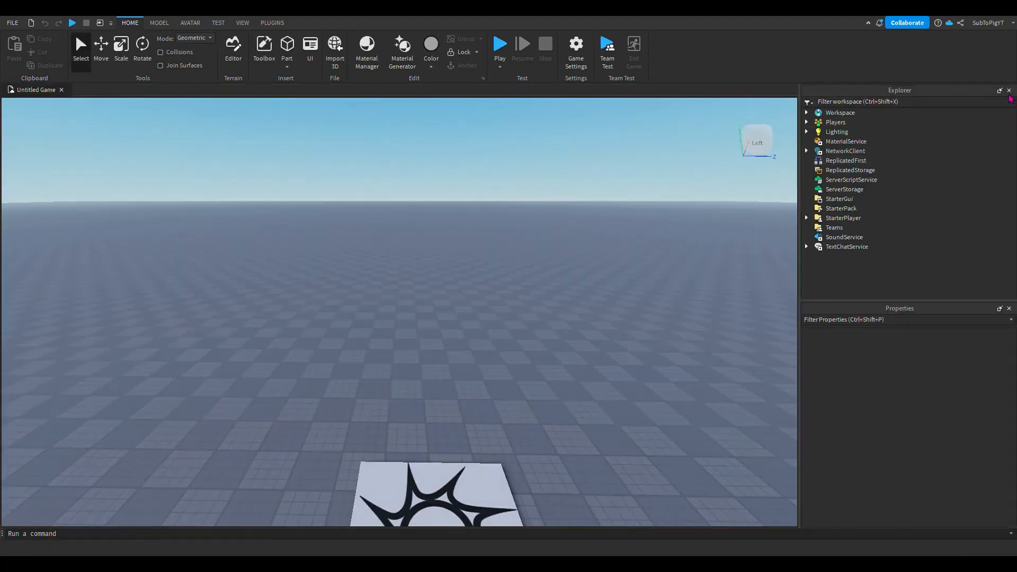
Hide the Explorer and Properties windows, and show both of them again.
{"action": "left_click", "coordinate": [1010, 90]}
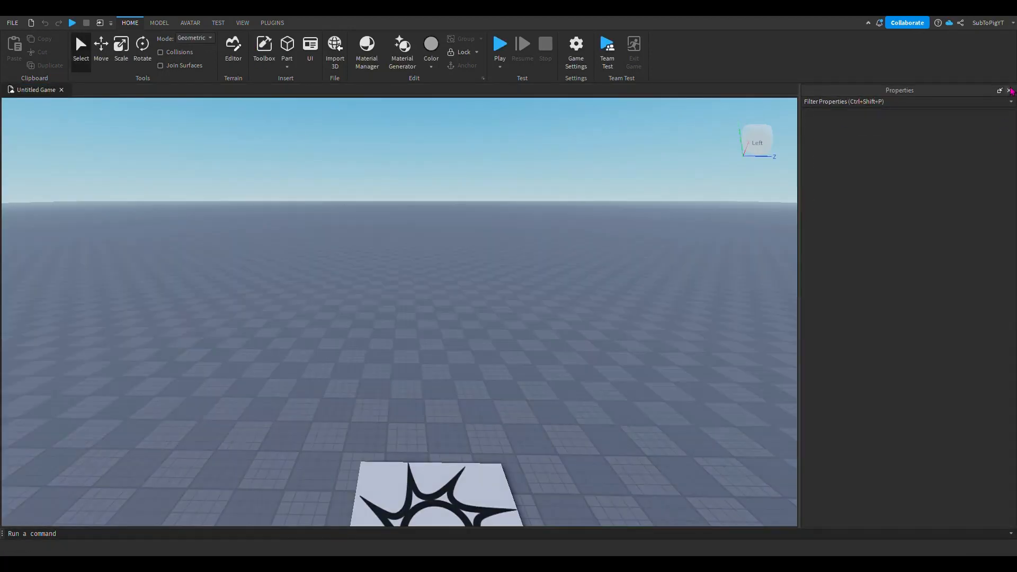
{"action": "left_click", "coordinate": [1009, 90]}
{"action": "left_click", "coordinate": [243, 23]}
{"action": "left_click", "coordinate": [49, 50]}
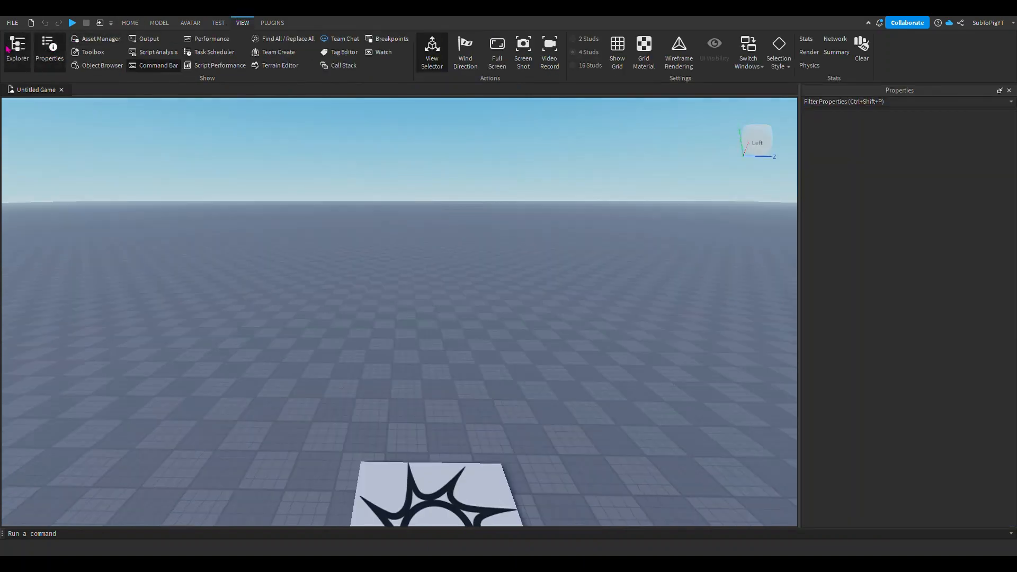
{"action": "left_click", "coordinate": [16, 49]}
{"action": "left_click", "coordinate": [129, 24]}
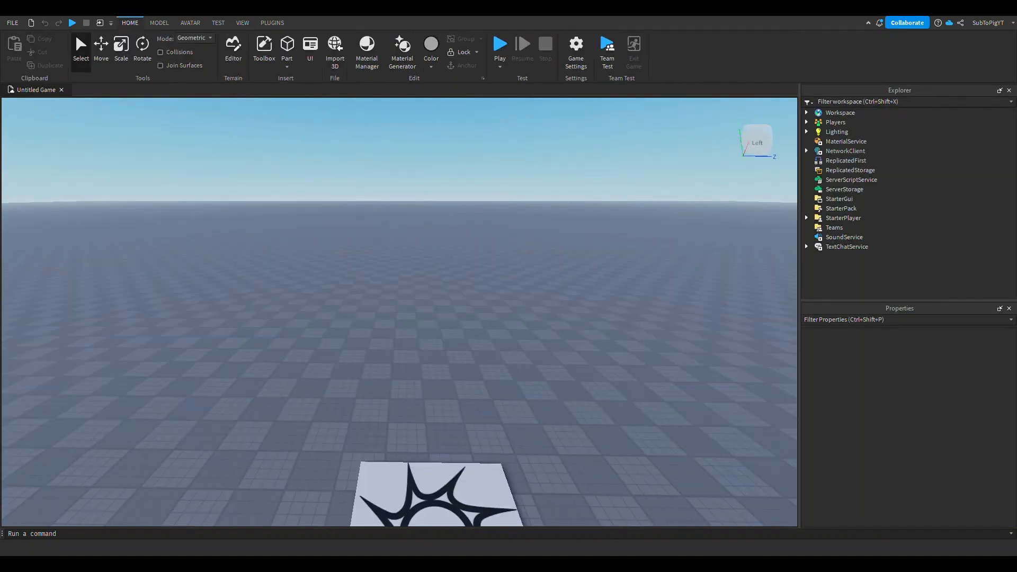
Open the game settings and return to the spawn pad in the editor.
{"action": "right_click_drag", "start_coordinate": [473, 215], "coordinate": [486, 247]}
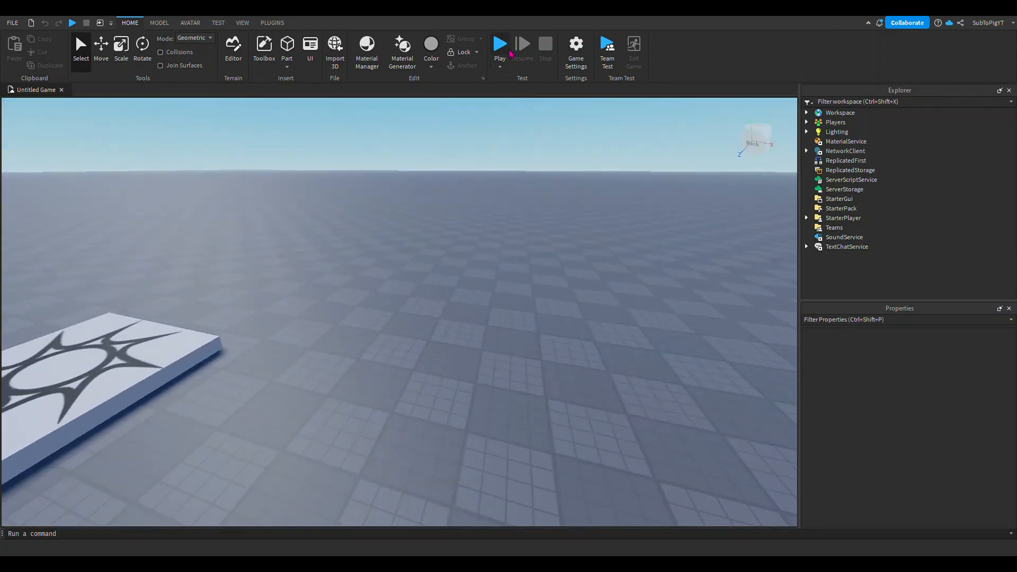
{"action": "left_click", "coordinate": [574, 66]}
{"action": "right_click_drag", "start_coordinate": [610, 387], "coordinate": [598, 384]}
{"action": "key", "text": "w"}
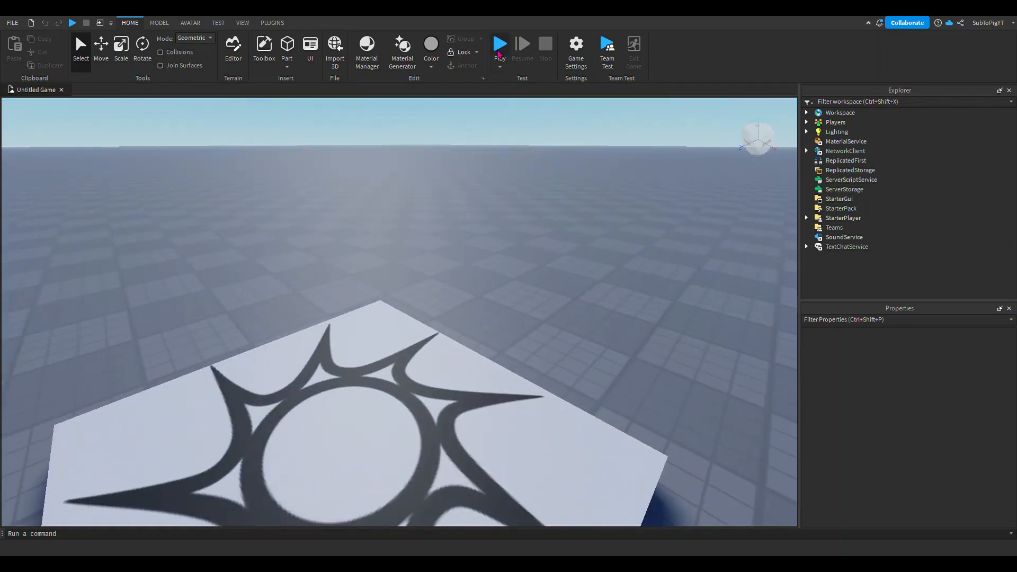
Playtest Untitled Game, running and jumping the avatar around the baseplate with shift lock toggled on and off.
{"action": "left_click", "coordinate": [499, 53]}
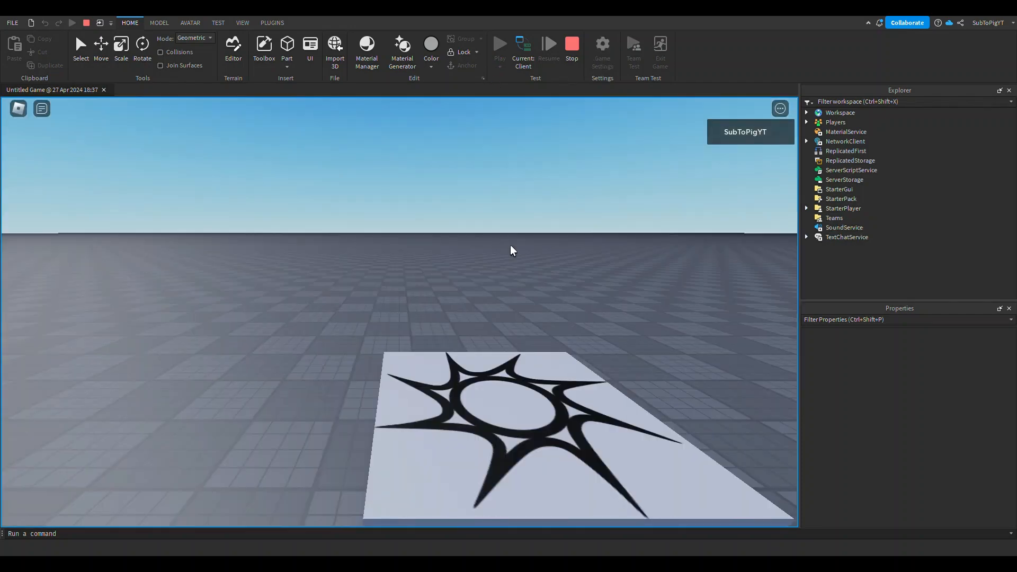
{"action": "key", "text": "s"}
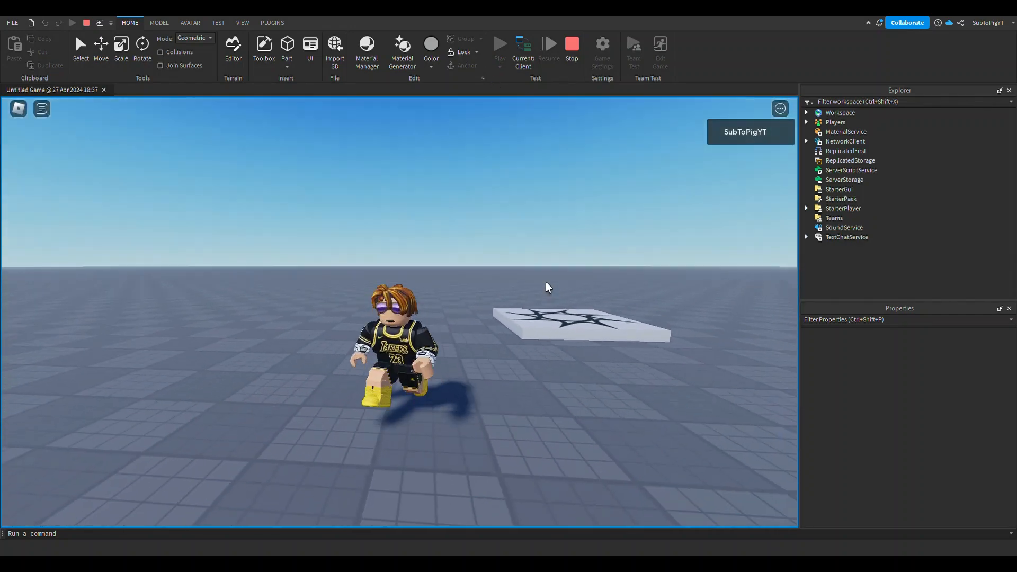
{"action": "key", "text": "shift"}
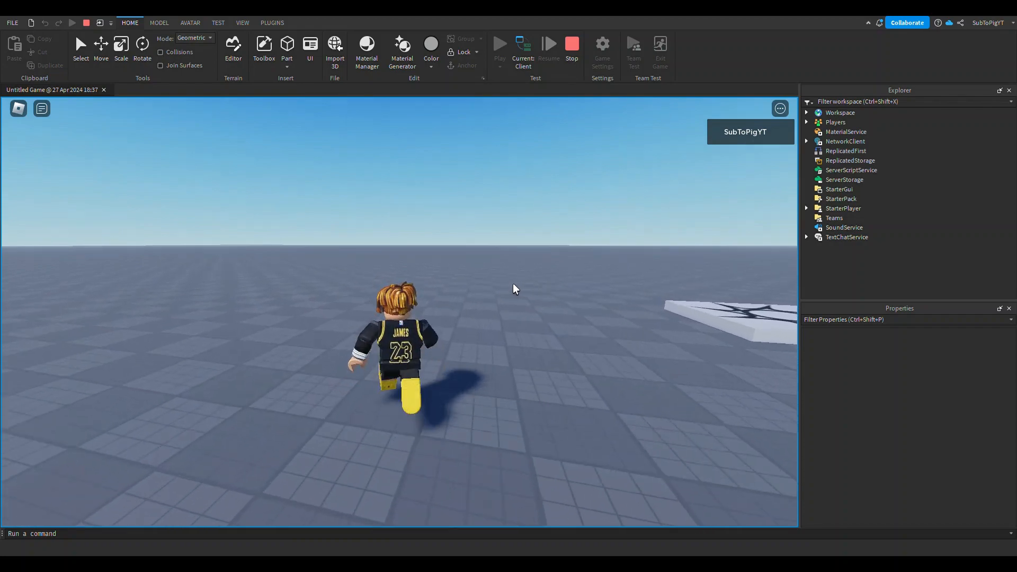
{"action": "key", "text": "w"}
{"action": "key", "text": "space"}
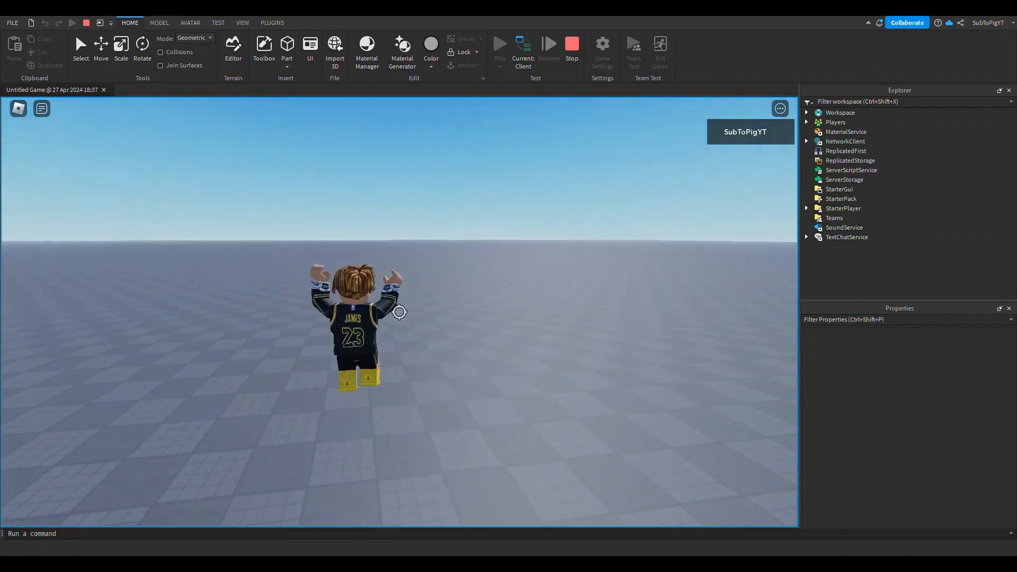
{"action": "key", "text": "a"}
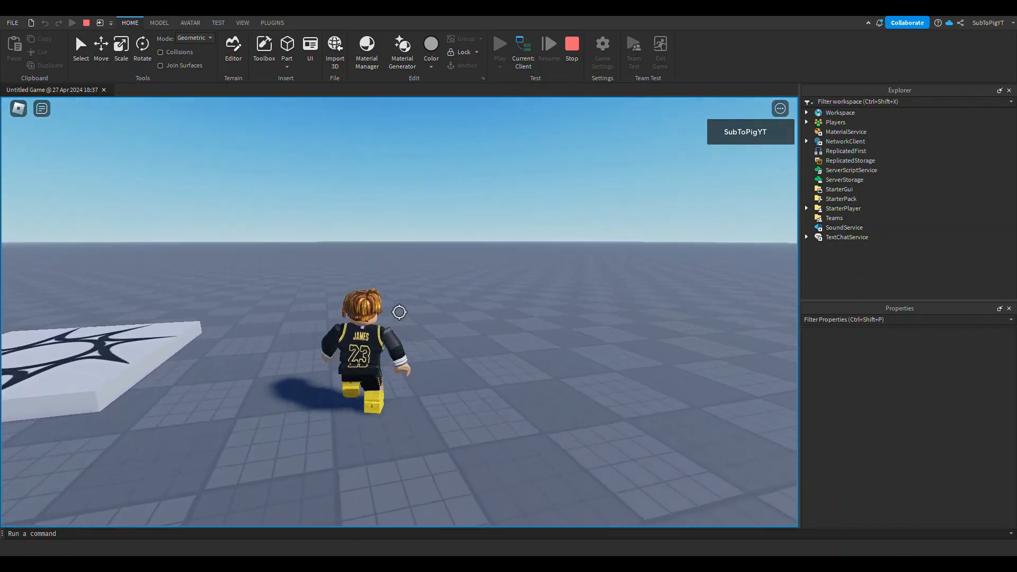
{"action": "key", "text": "shift"}
{"action": "key", "text": "w"}
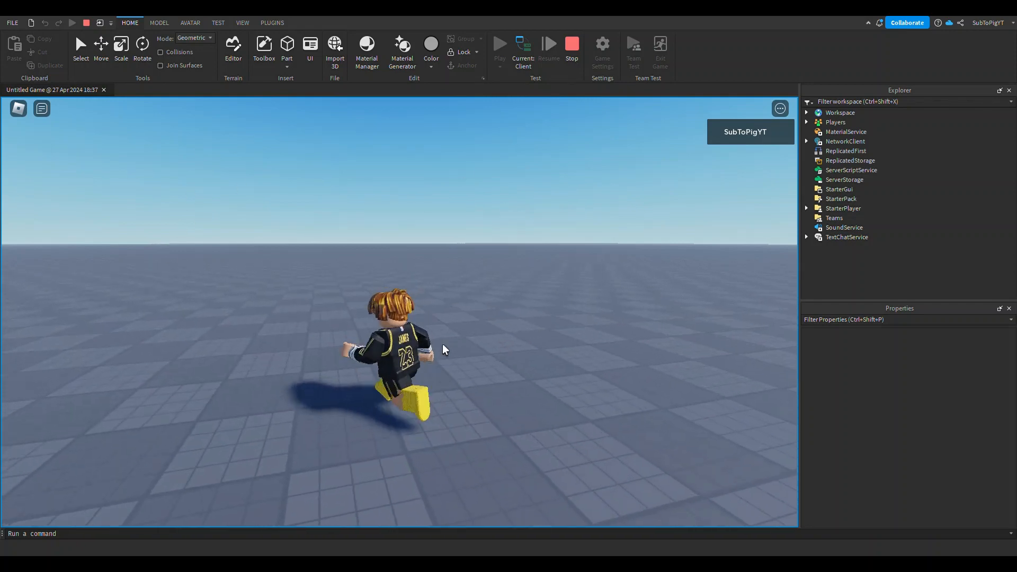
Walk the avatar around the baseplate in the running playtest to examine its default walking and idle animations.
{"action": "key", "text": "a"}
{"action": "key", "text": "s"}
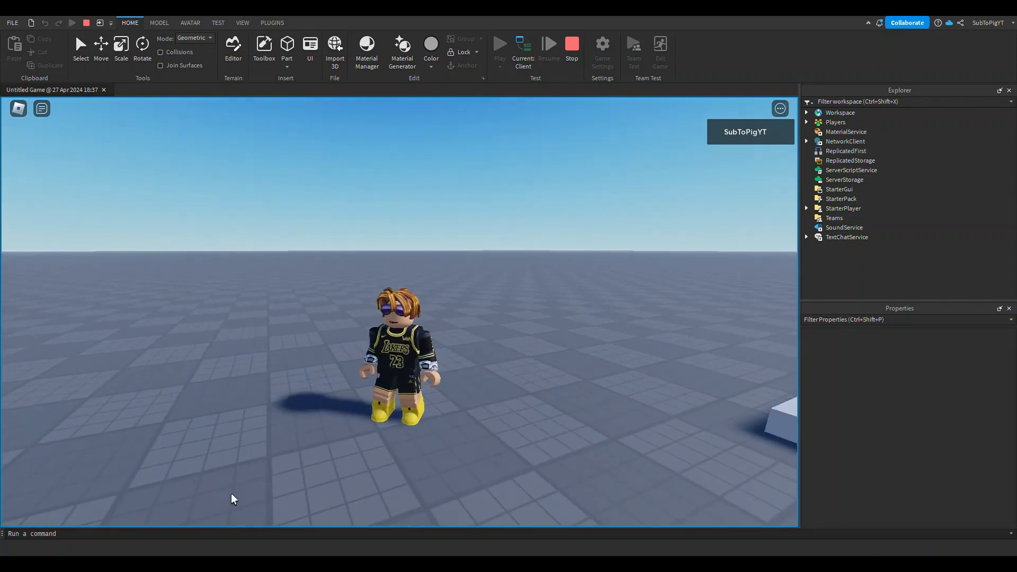
{"action": "key", "text": "s"}
{"action": "key", "text": "a"}
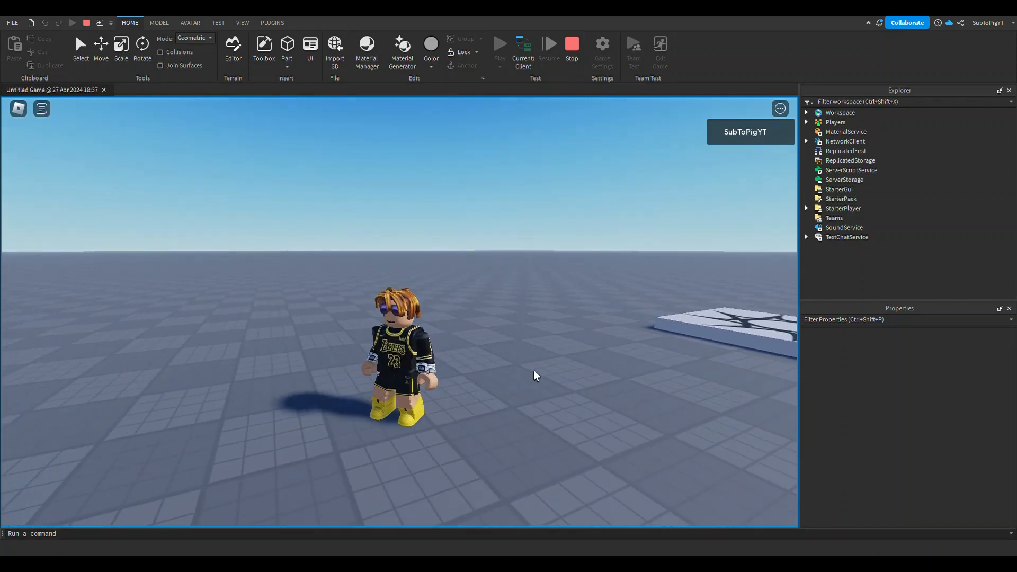
{"action": "key", "text": "a"}
{"action": "key", "text": "d"}
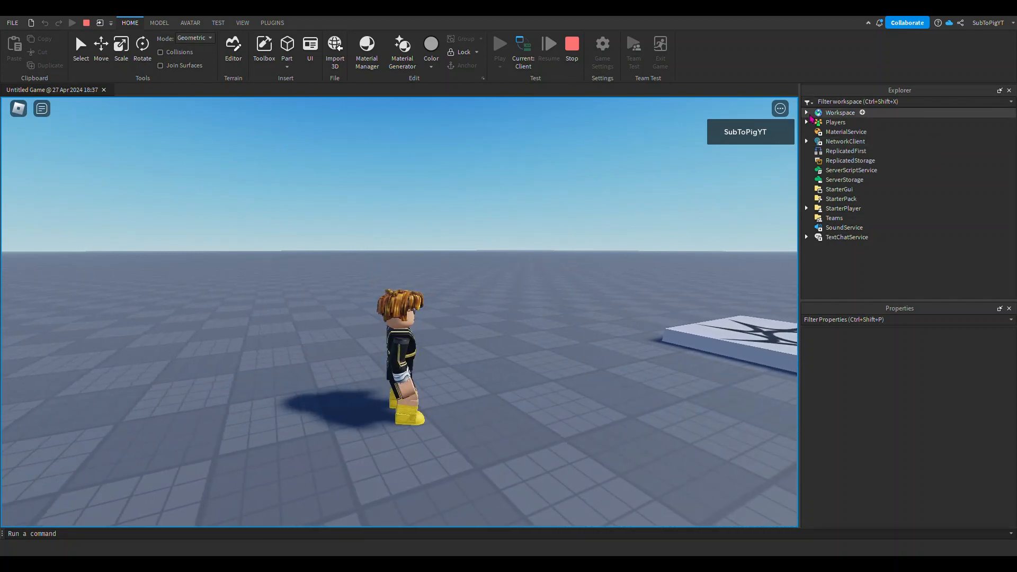
Select the player's character model in the Workspace and move it sideways and up with the Move tool.
{"action": "left_click", "coordinate": [807, 113]}
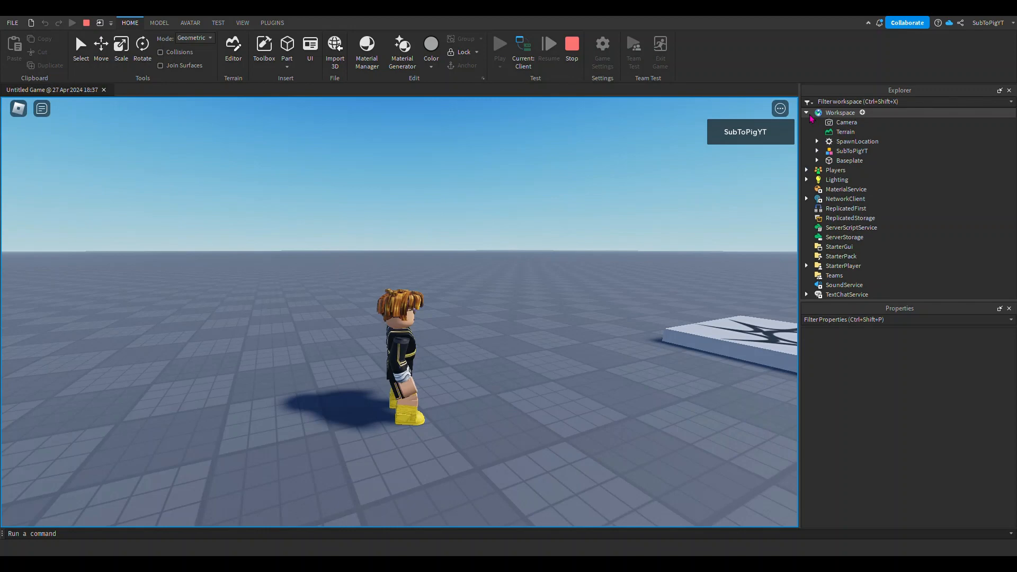
{"action": "left_click", "coordinate": [855, 151]}
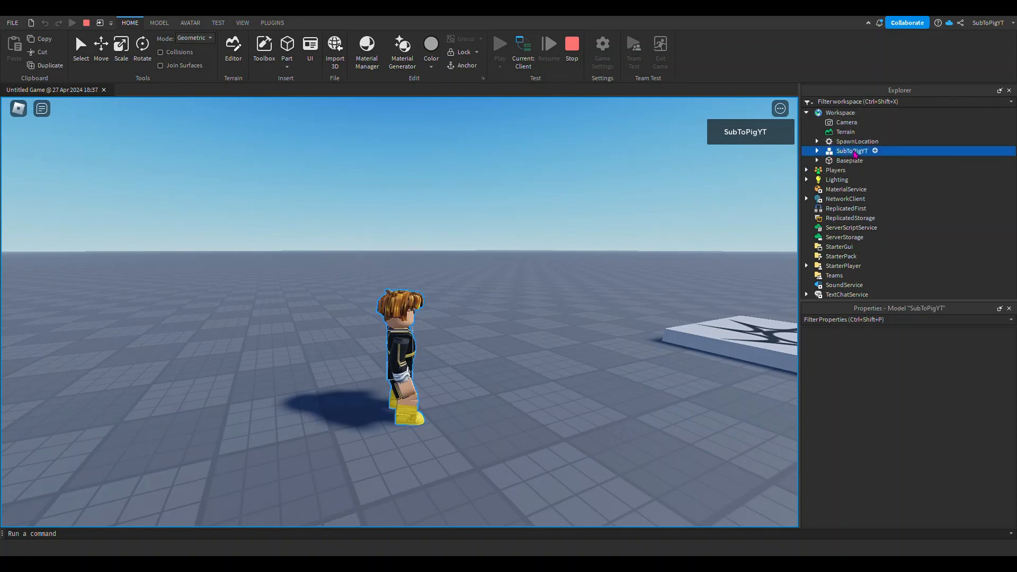
{"action": "left_click", "coordinate": [101, 48]}
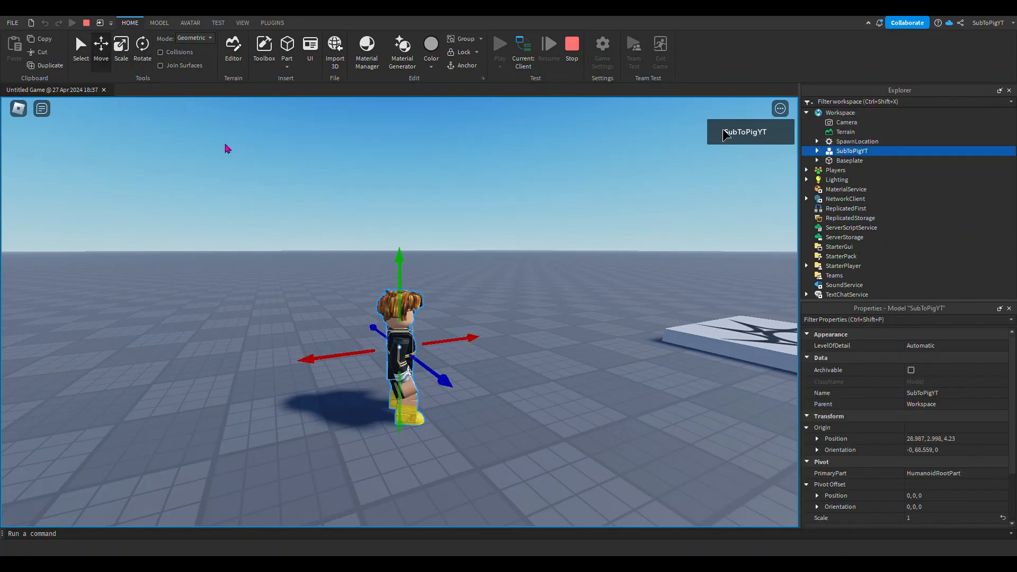
{"action": "left_click_drag", "start_coordinate": [465, 339], "coordinate": [481, 330]}
{"action": "left_click_drag", "start_coordinate": [413, 301], "coordinate": [409, 228]}
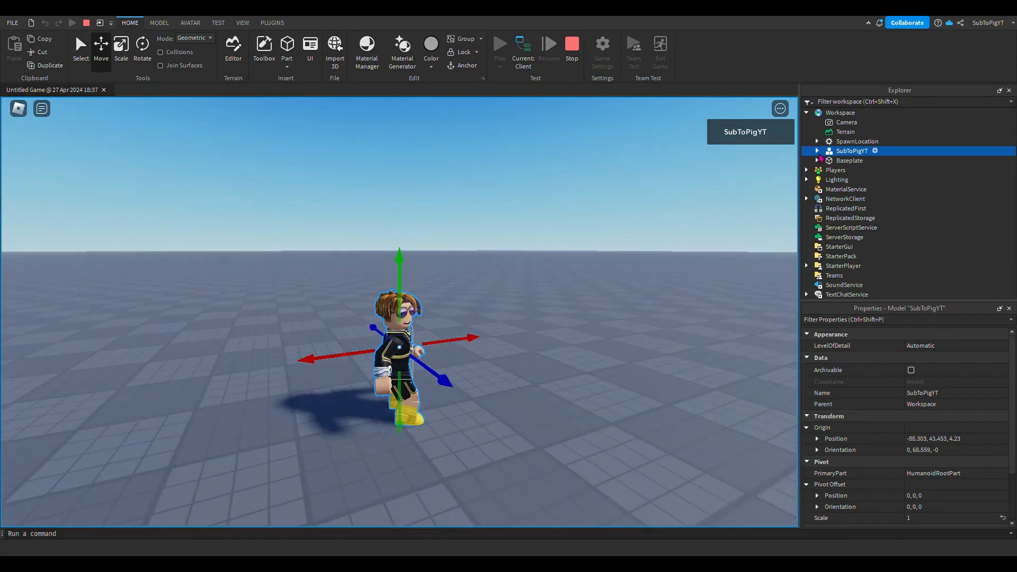
Copy the Animate script from the player's character model and stop the playtest.
{"action": "left_click", "coordinate": [817, 151]}
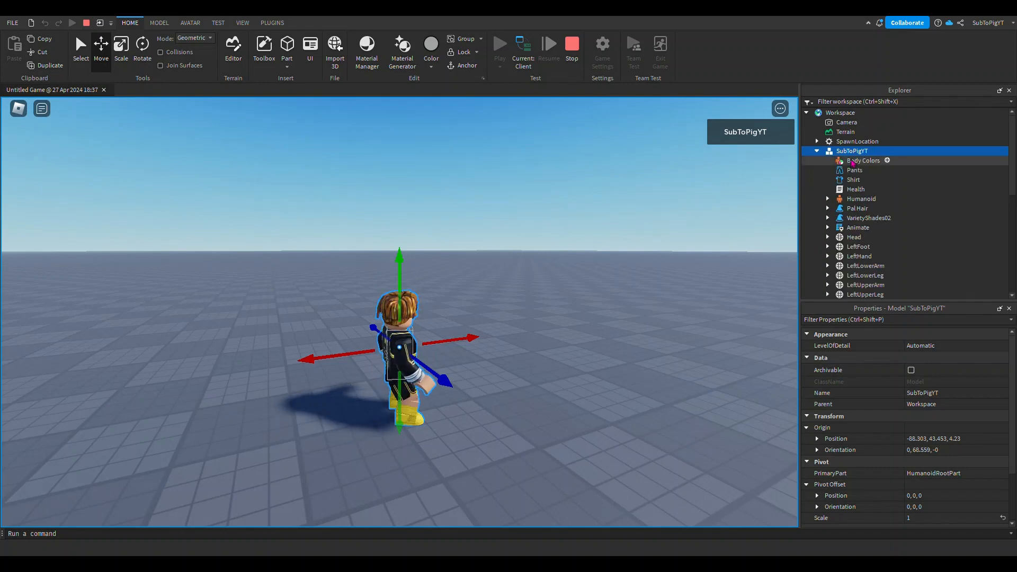
{"action": "left_click", "coordinate": [857, 227]}
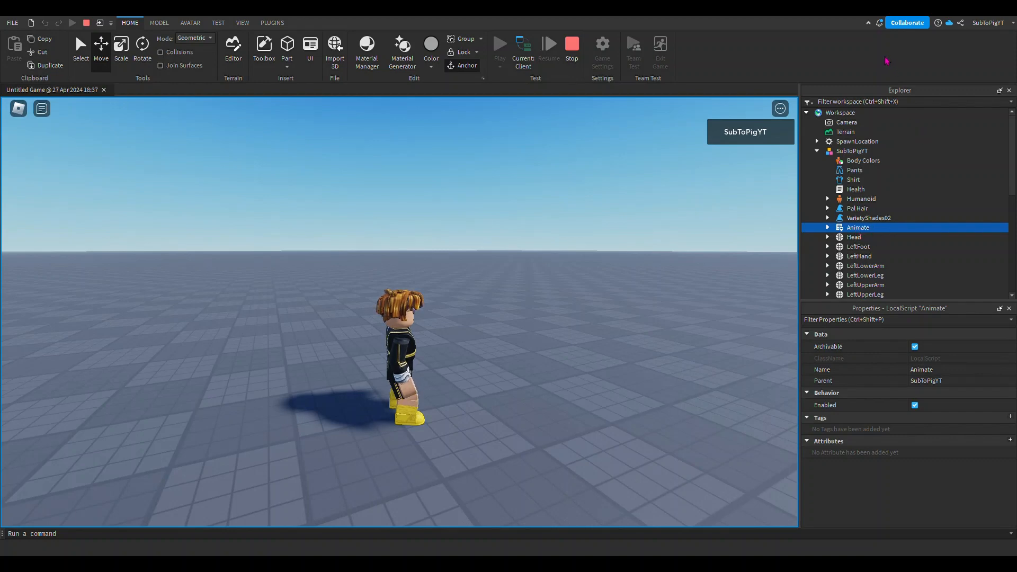
{"action": "key", "text": "ctrl+c"}
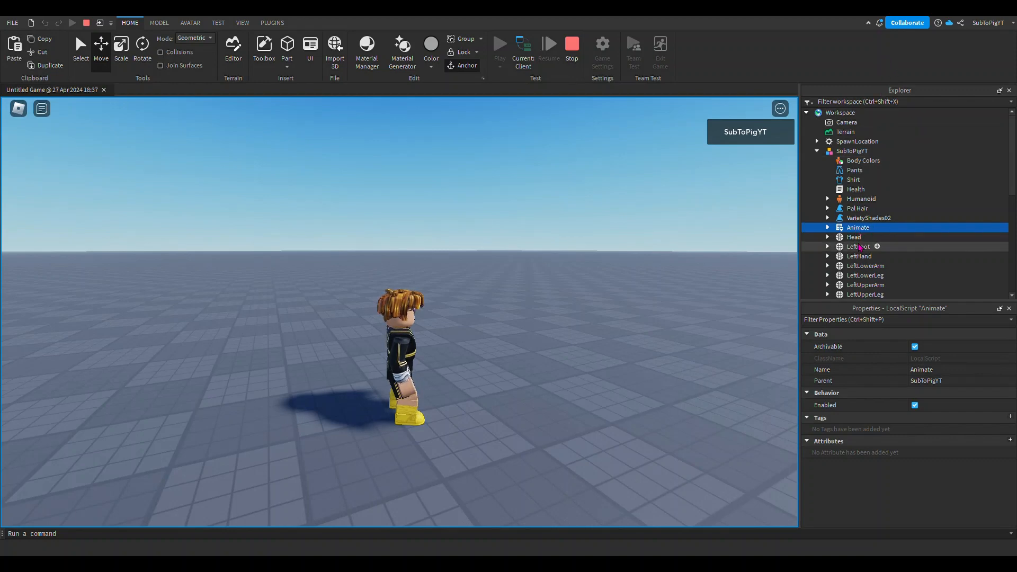
{"action": "left_click", "coordinate": [581, 58]}
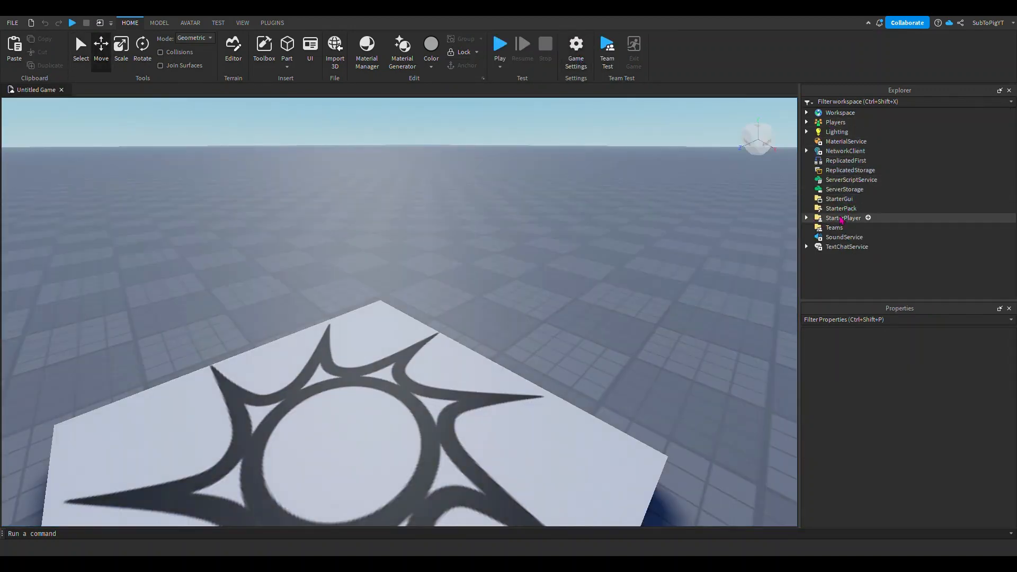
Paste the copied Animate script into StarterCharacterScripts under StarterPlayer.
{"action": "left_click", "coordinate": [842, 220]}
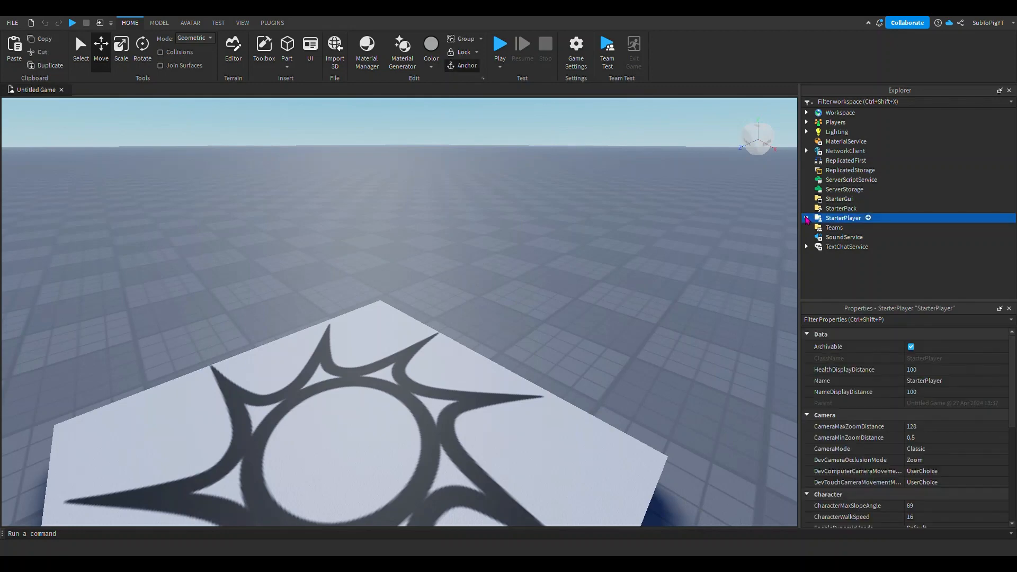
{"action": "left_click", "coordinate": [807, 219]}
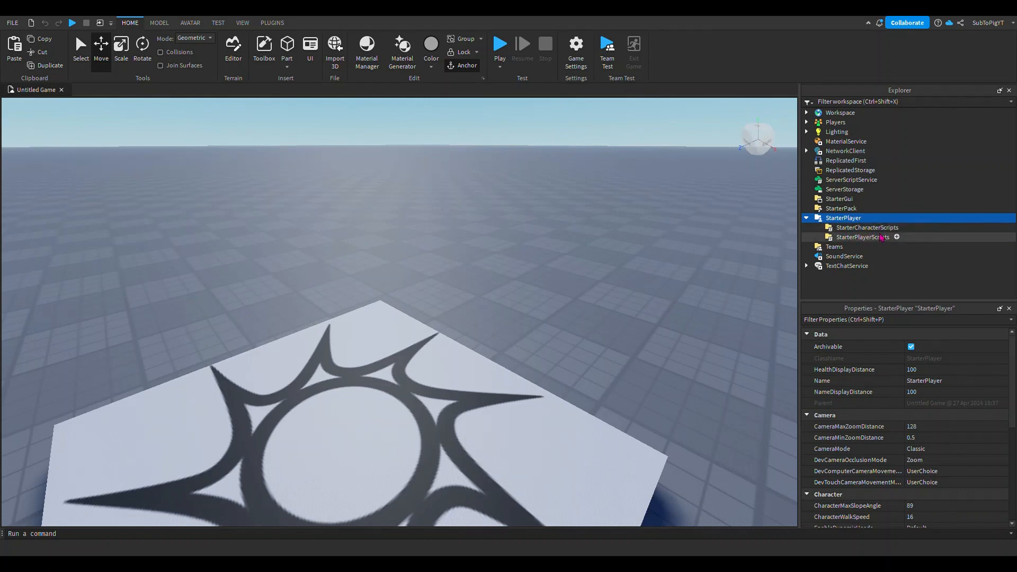
{"action": "left_click", "coordinate": [877, 229]}
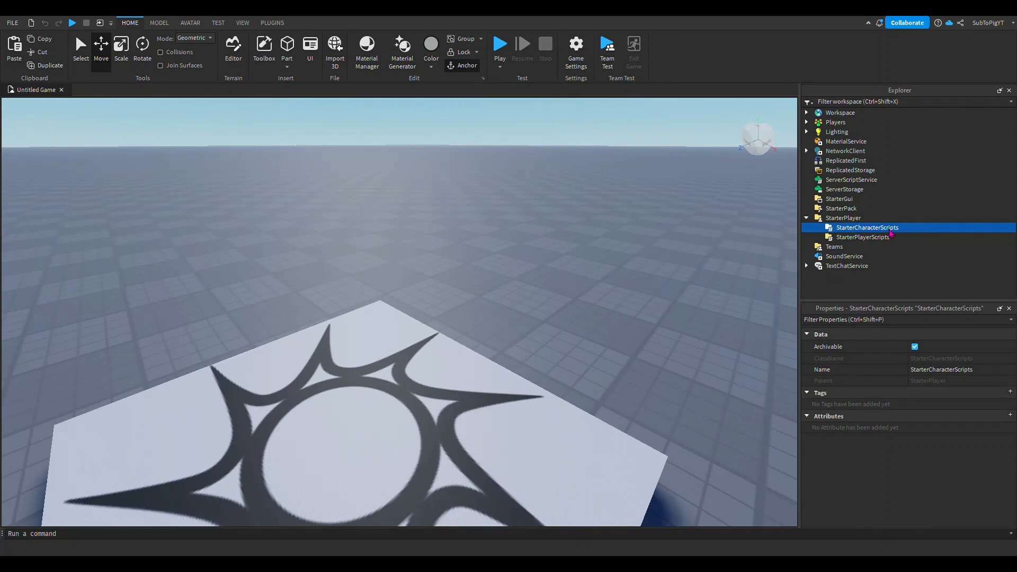
{"action": "key", "text": "ctrl+v"}
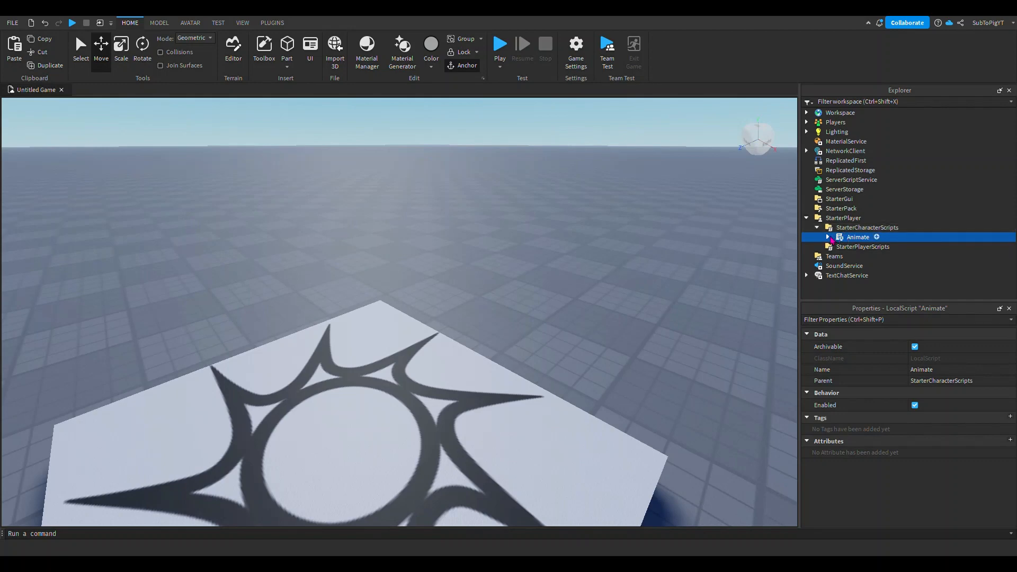
Open the pasted Animate script and look through its animation IDs and functions, returning to the start of the code.
{"action": "double_click", "coordinate": [849, 238]}
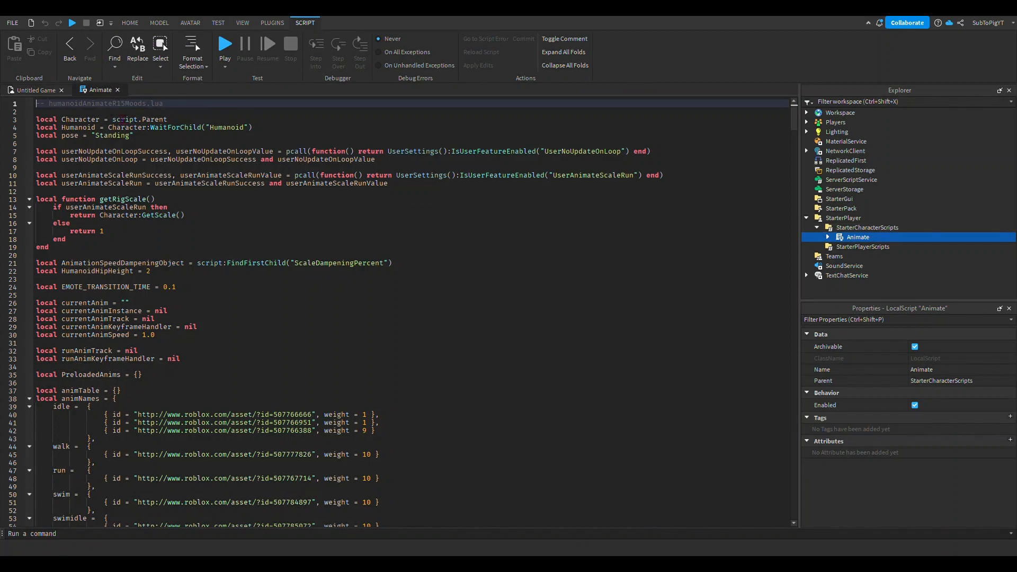
{"action": "scroll", "coordinate": [100, 137], "scroll_direction": "down", "scroll_amount": 2}
{"action": "scroll", "coordinate": [99, 136], "scroll_direction": "down", "scroll_amount": 10}
{"action": "scroll", "coordinate": [96, 136], "scroll_direction": "down", "scroll_amount": 20}
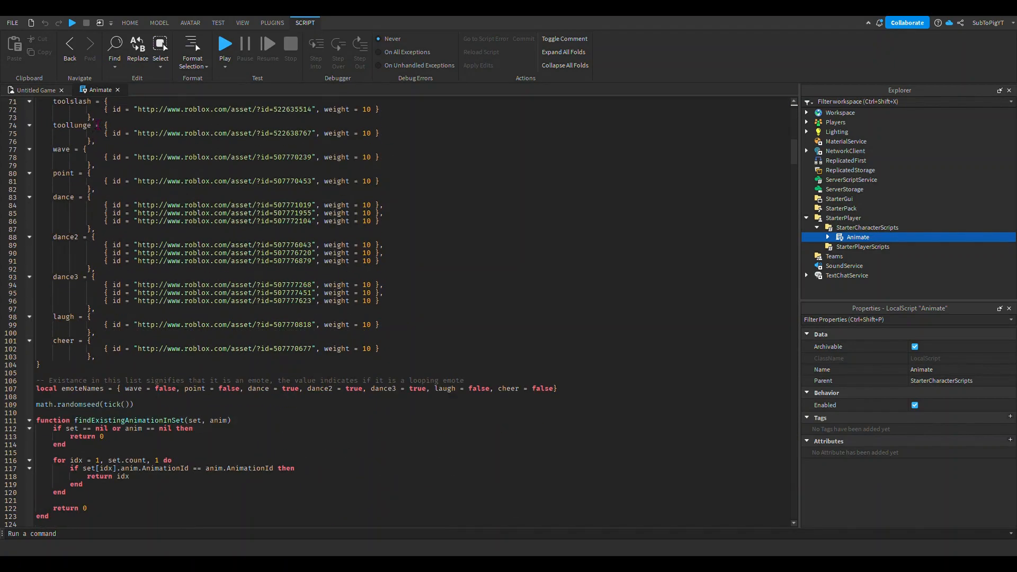
{"action": "scroll", "coordinate": [108, 113], "scroll_direction": "down", "scroll_amount": 20}
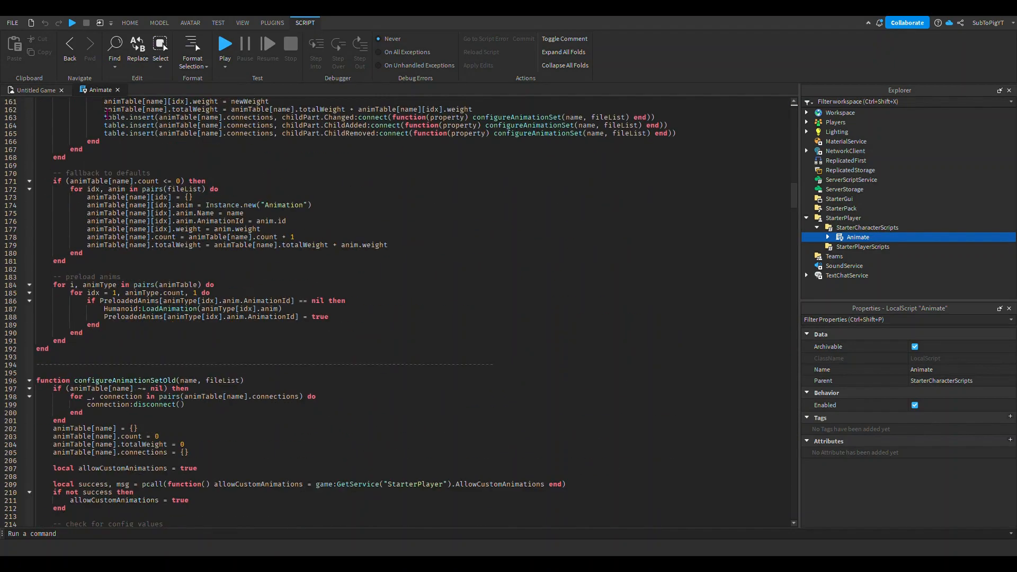
{"action": "scroll", "coordinate": [118, 149], "scroll_direction": "down", "scroll_amount": 20}
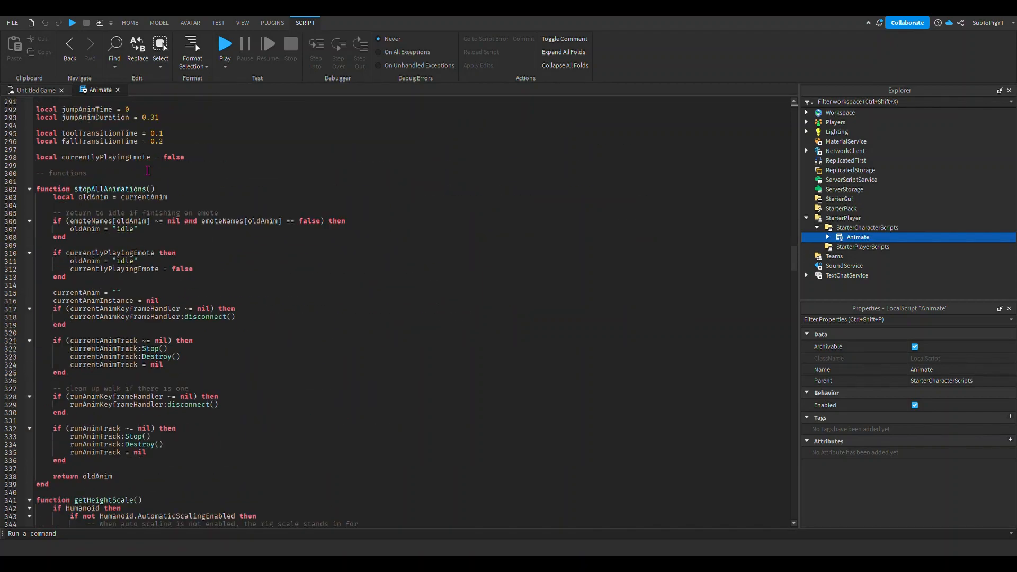
{"action": "scroll", "coordinate": [250, 237], "scroll_direction": "down", "scroll_amount": 20}
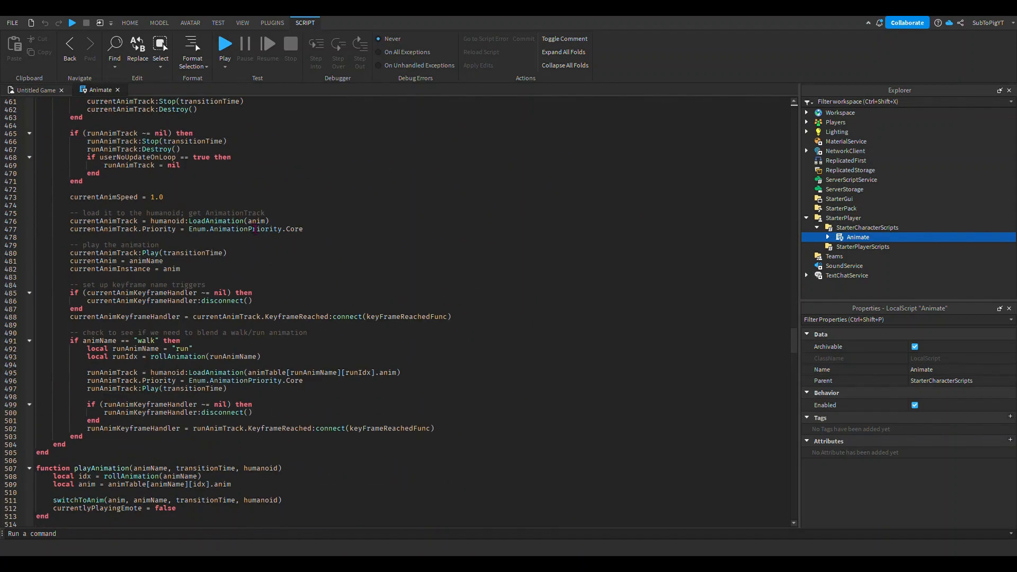
{"action": "scroll", "coordinate": [255, 213], "scroll_direction": "up", "scroll_amount": 20}
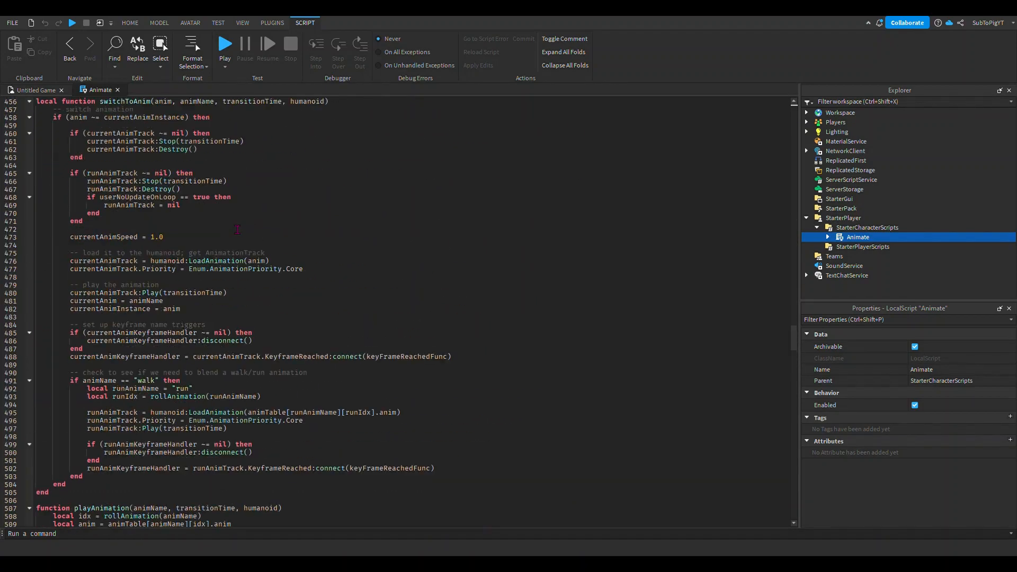
{"action": "left_click_drag", "start_coordinate": [794, 337], "coordinate": [792, 109]}
Return to the Untitled Game view and generate an R15 masculine Mesh Avatar (2012) rig on the open baseplate.
{"action": "left_click", "coordinate": [36, 90]}
{"action": "right_click_drag", "start_coordinate": [526, 241], "coordinate": [389, 210]}
{"action": "scroll", "coordinate": [389, 210], "scroll_direction": "down", "scroll_amount": 2}
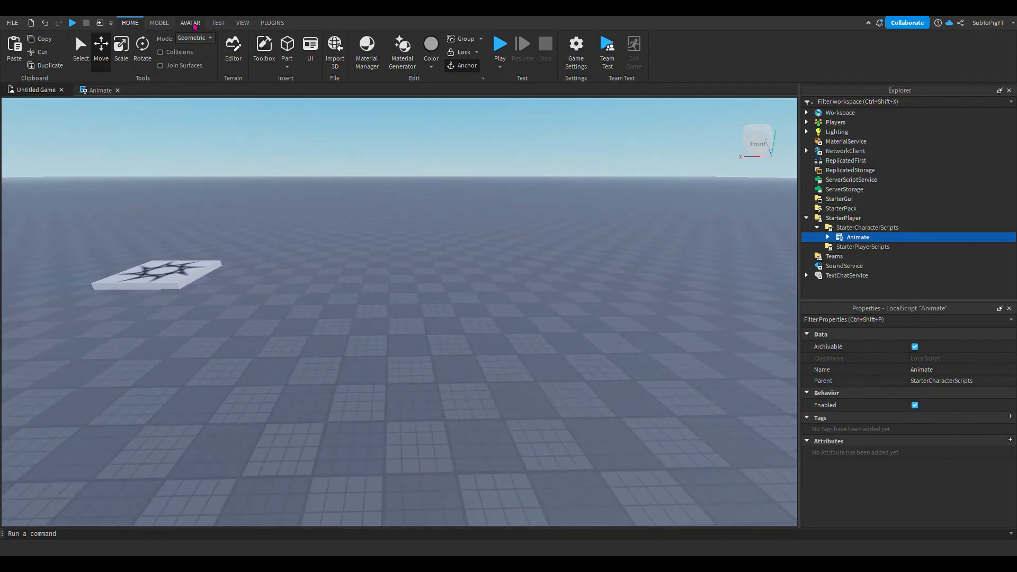
{"action": "left_click", "coordinate": [193, 24]}
{"action": "left_click", "coordinate": [397, 50]}
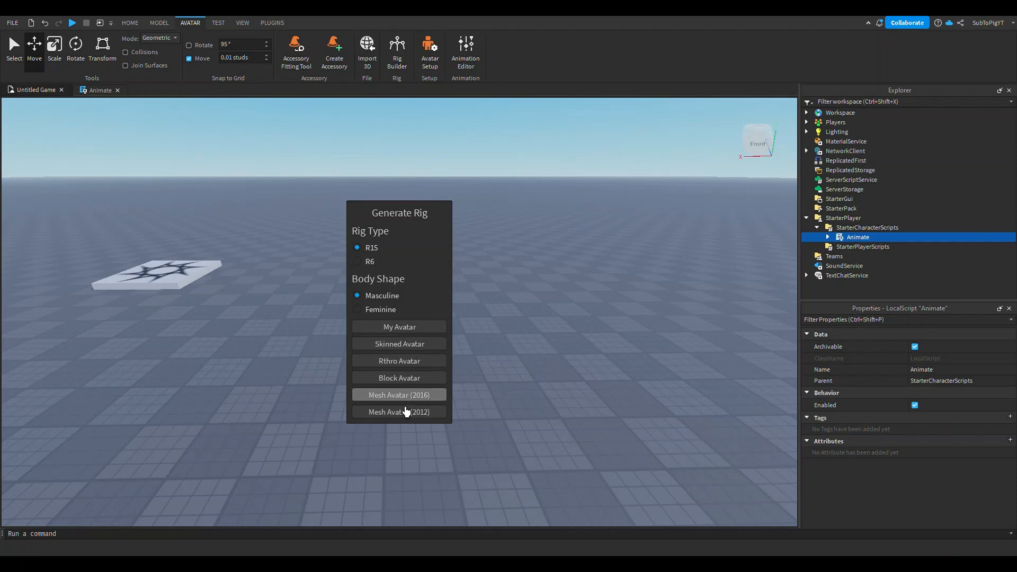
{"action": "left_click", "coordinate": [407, 412]}
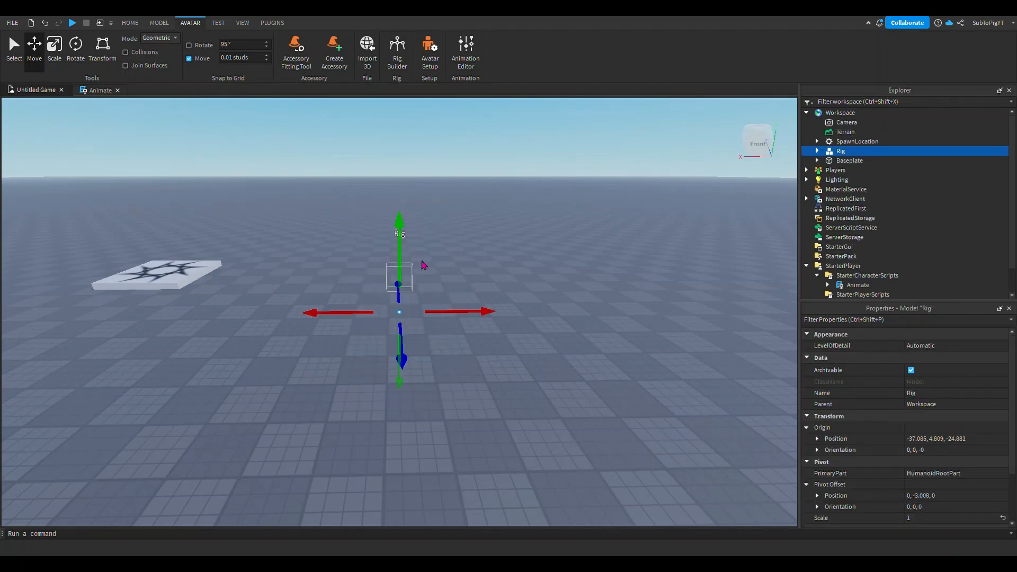
{"action": "key", "text": "f"}
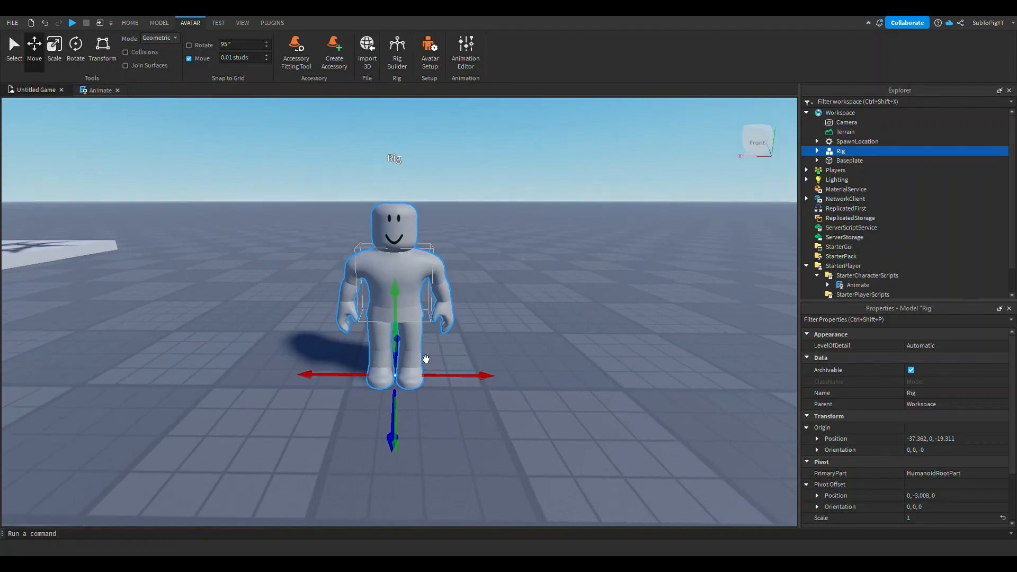
Open the Animation Editor for the new rig and create an animation with the default name.
{"action": "left_click", "coordinate": [465, 51]}
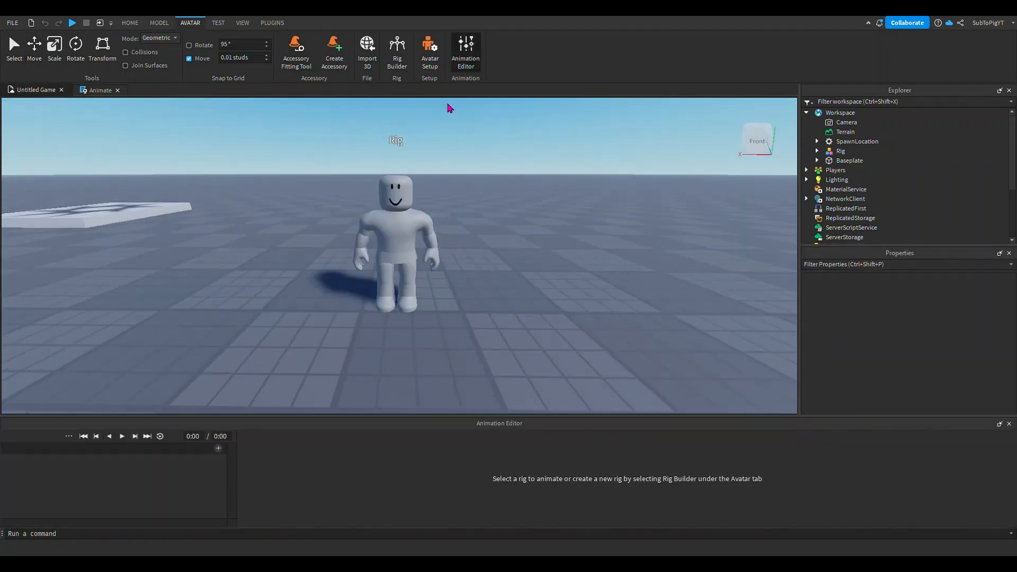
{"action": "left_click", "coordinate": [419, 224]}
{"action": "left_click", "coordinate": [509, 507]}
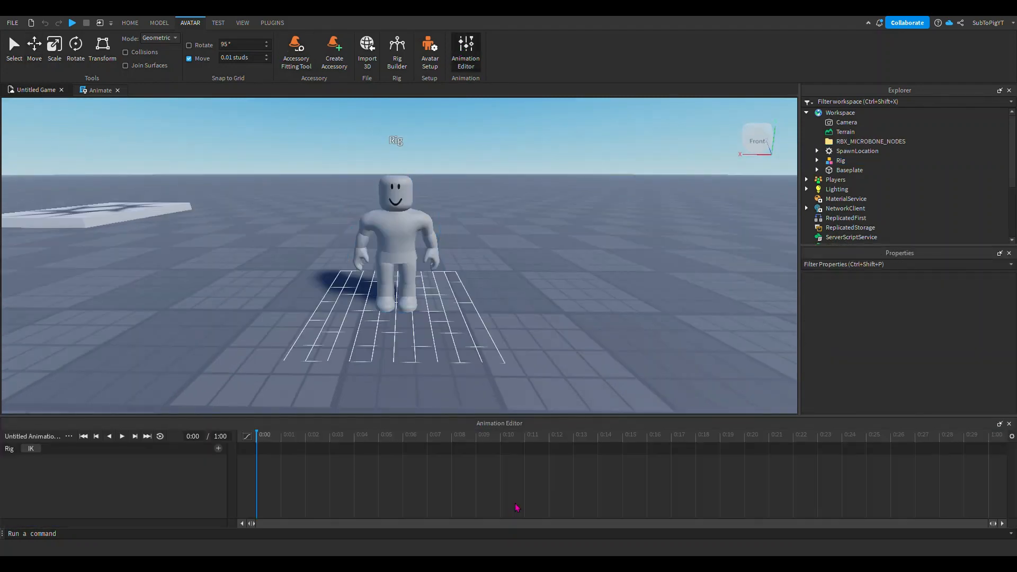
Pose the rig's arms at 0:00 by rotating the left upper arm forward and the right upper arm backward.
{"action": "right_click_drag", "start_coordinate": [499, 206], "coordinate": [512, 216]}
{"action": "scroll", "coordinate": [513, 216], "scroll_direction": "up", "scroll_amount": 3}
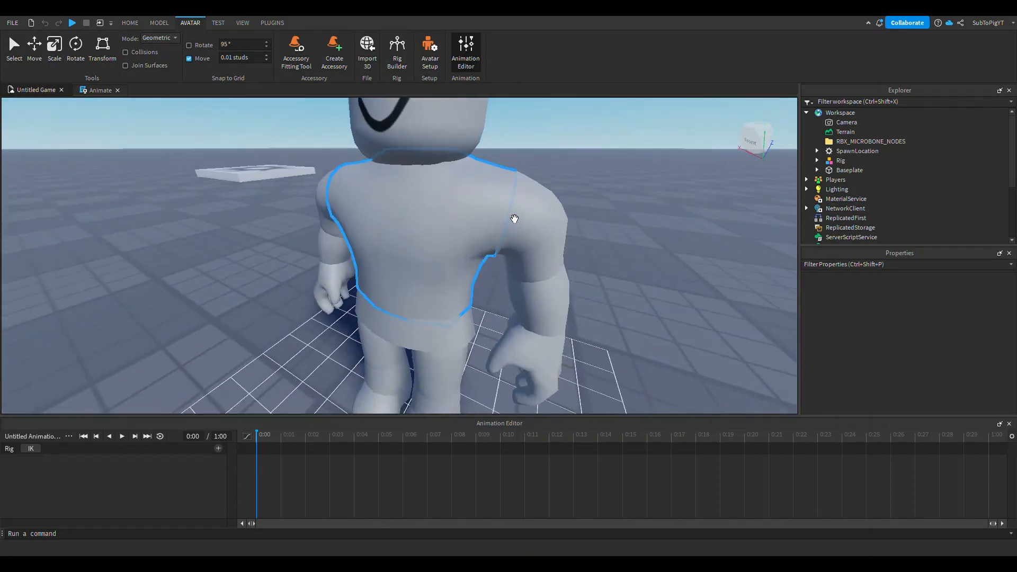
{"action": "scroll", "coordinate": [493, 233], "scroll_direction": "down", "scroll_amount": 3}
{"action": "left_click", "coordinate": [465, 251]}
{"action": "right_click_drag", "start_coordinate": [465, 250], "coordinate": [428, 218]}
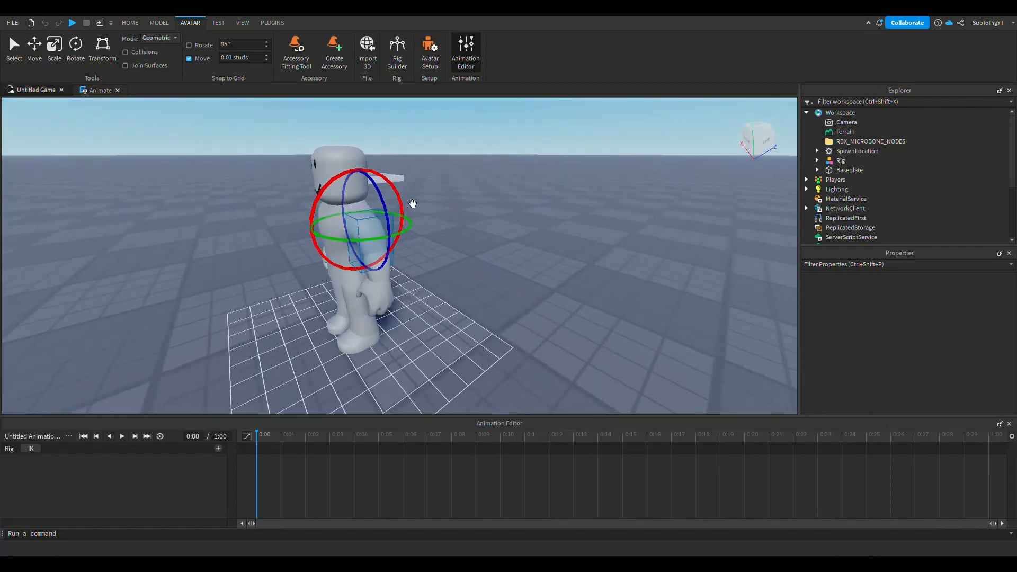
{"action": "left_click_drag", "start_coordinate": [402, 219], "coordinate": [435, 226]}
{"action": "right_click_drag", "start_coordinate": [435, 226], "coordinate": [469, 256]}
{"action": "left_click", "coordinate": [454, 222]}
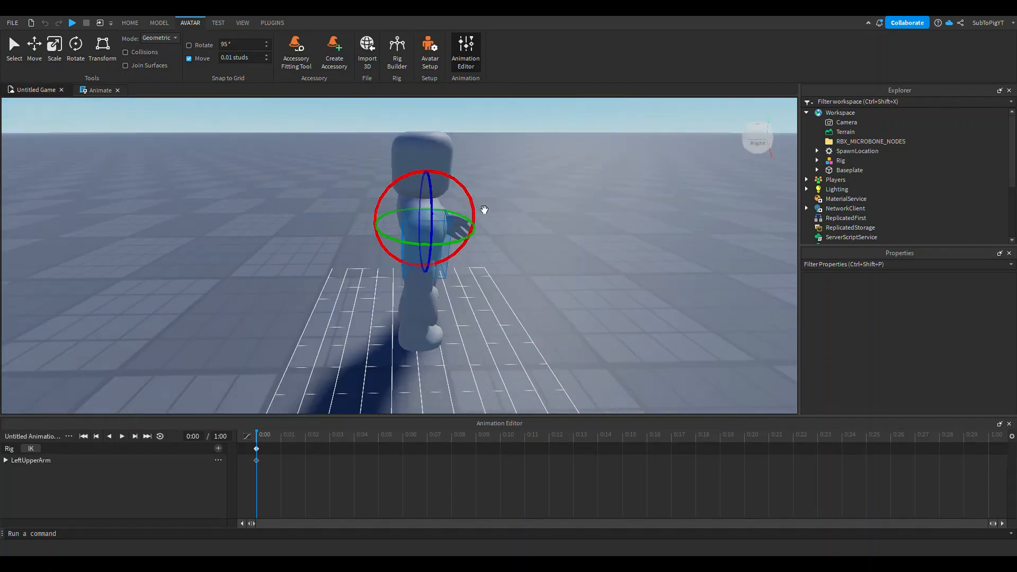
{"action": "left_click_drag", "start_coordinate": [482, 209], "coordinate": [545, 246]}
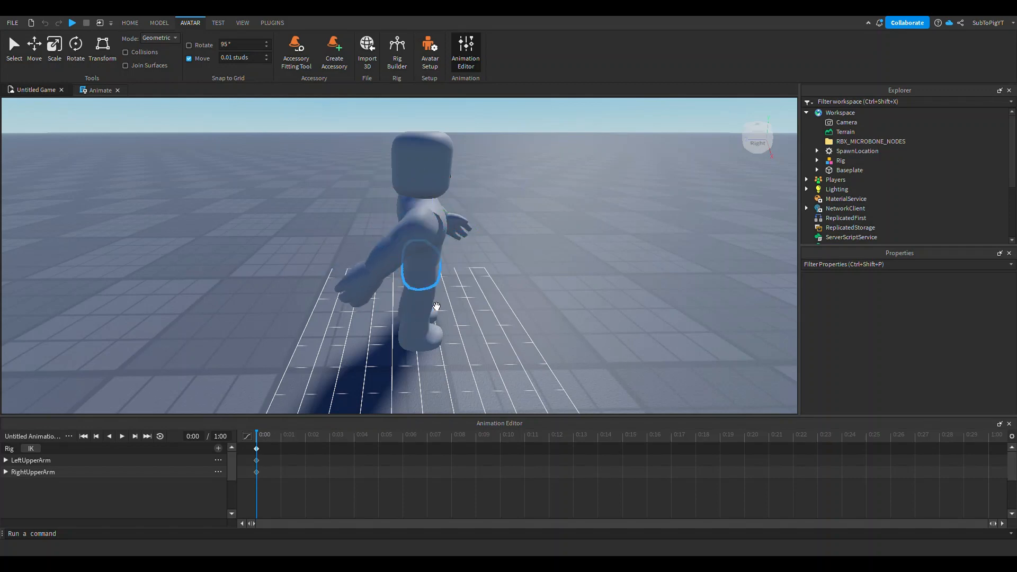
Pose the rig's legs at 0:00 in a stride by rotating the right upper leg forward and the left upper leg backward.
{"action": "left_click", "coordinate": [424, 302]}
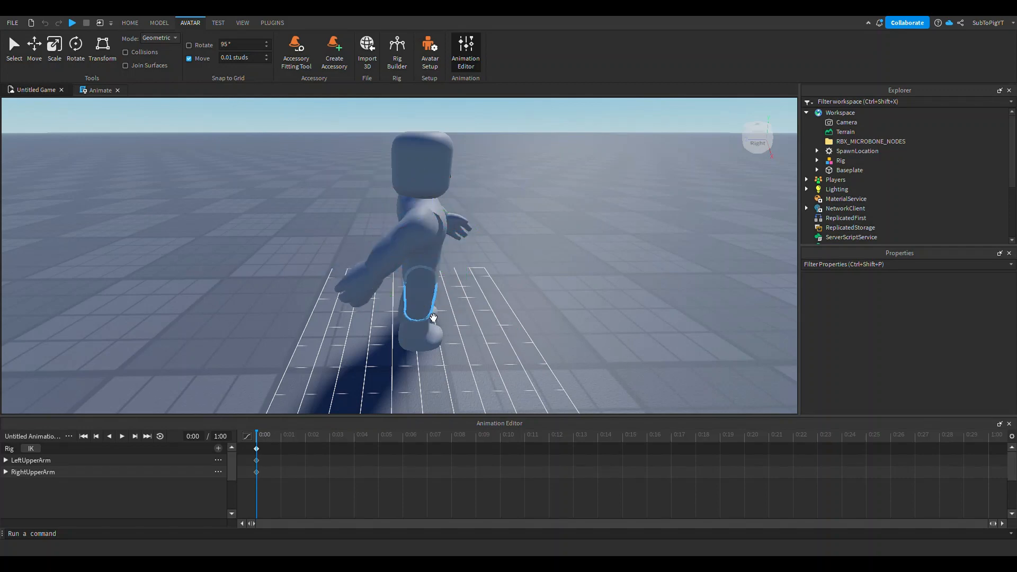
{"action": "left_click_drag", "start_coordinate": [410, 271], "coordinate": [386, 273]}
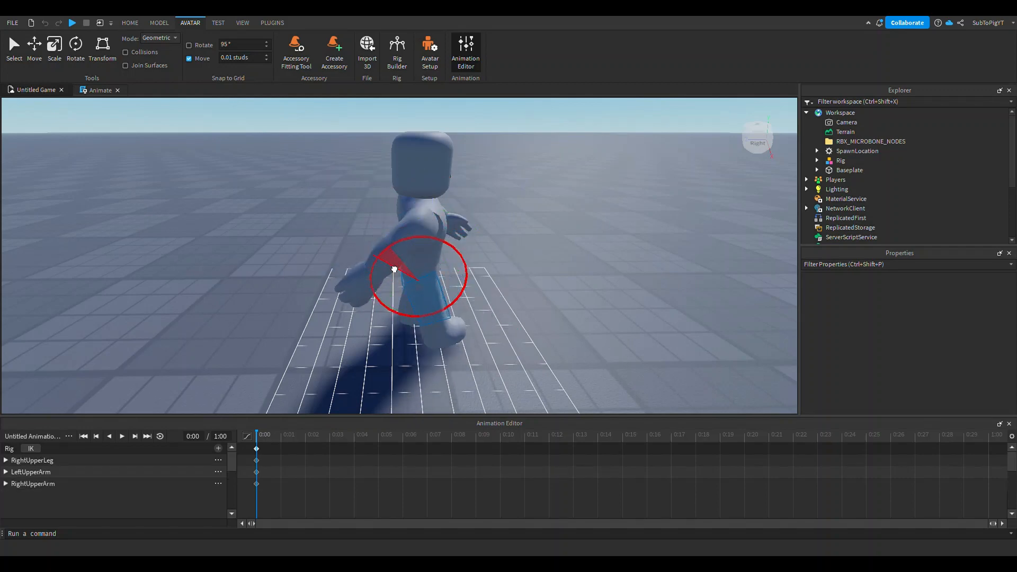
{"action": "left_click", "coordinate": [732, 297]}
{"action": "right_click_drag", "start_coordinate": [731, 297], "coordinate": [731, 297]}
{"action": "left_click", "coordinate": [425, 227]}
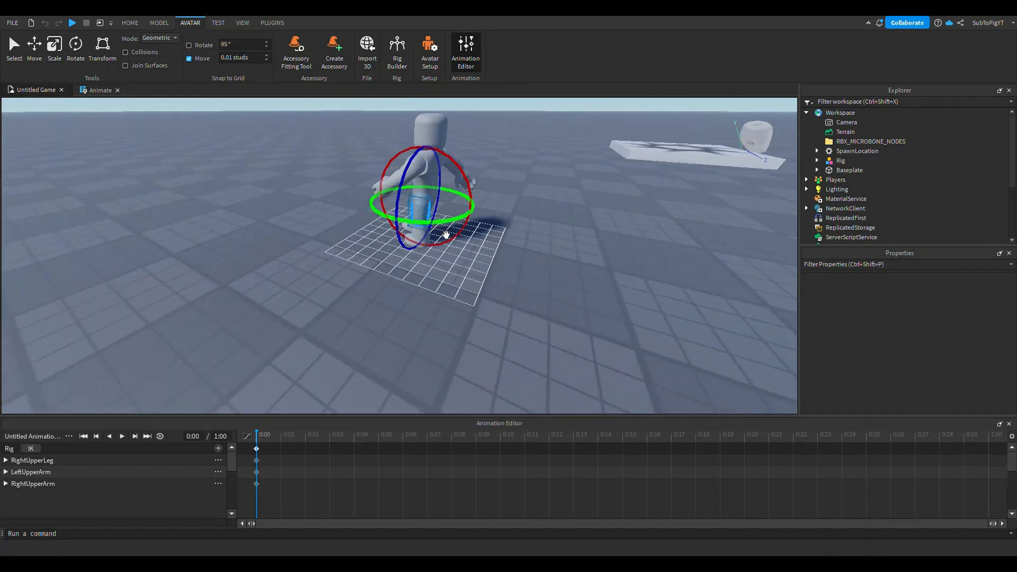
{"action": "left_click_drag", "start_coordinate": [473, 187], "coordinate": [462, 139]}
{"action": "left_click", "coordinate": [468, 139]}
{"action": "right_click_drag", "start_coordinate": [527, 155], "coordinate": [527, 155]}
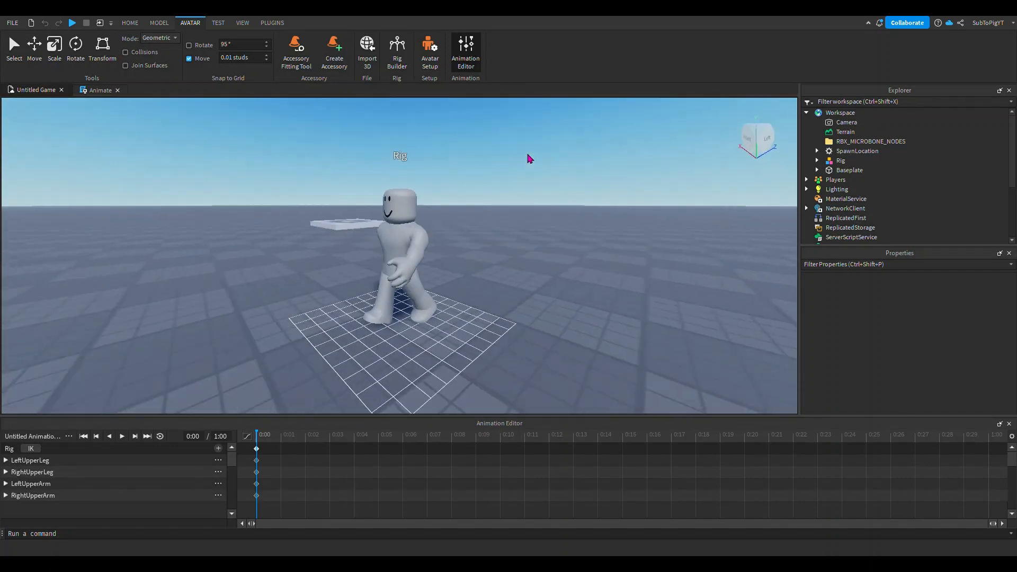
Adjust the rotation of the rig's forward-stepping right upper leg in the 0:00 pose.
{"action": "scroll", "coordinate": [537, 202], "scroll_direction": "up", "scroll_amount": 5}
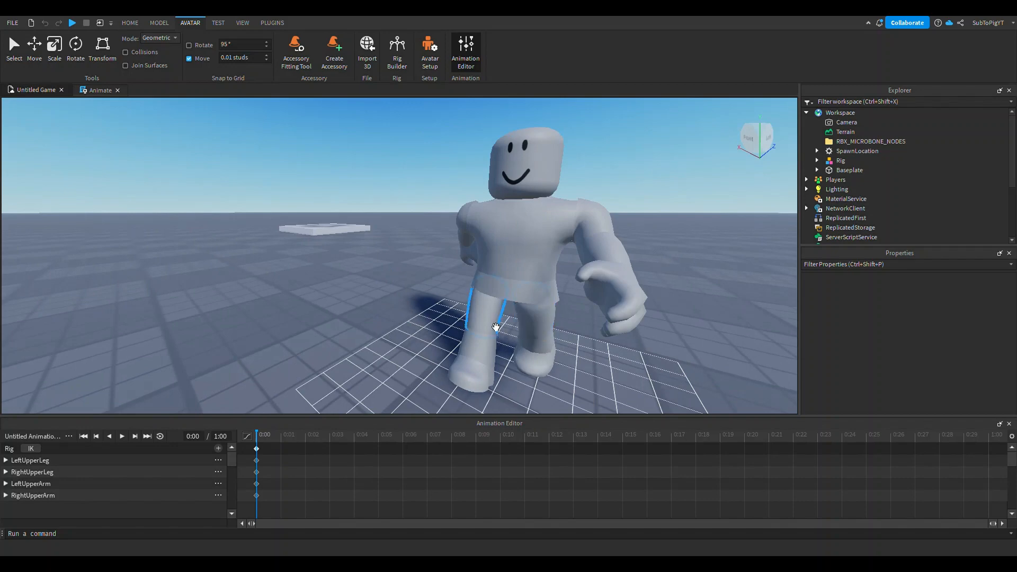
{"action": "left_click", "coordinate": [477, 307]}
{"action": "left_click_drag", "start_coordinate": [471, 297], "coordinate": [470, 269]}
{"action": "left_click", "coordinate": [664, 302]}
{"action": "left_click", "coordinate": [664, 303]}
{"action": "right_click_drag", "start_coordinate": [670, 304], "coordinate": [670, 304]}
{"action": "scroll", "coordinate": [689, 297], "scroll_direction": "down", "scroll_amount": 3}
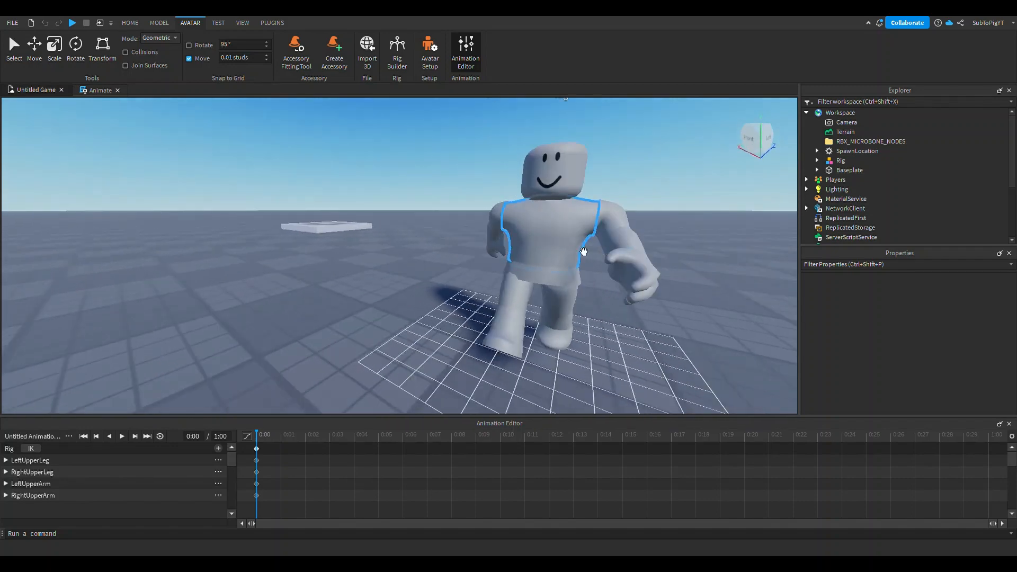
{"action": "left_click", "coordinate": [584, 252]}
{"action": "right_click_drag", "start_coordinate": [565, 242], "coordinate": [565, 242]}
{"action": "scroll", "coordinate": [577, 249], "scroll_direction": "up", "scroll_amount": 5}
{"action": "scroll", "coordinate": [532, 311], "scroll_direction": "down", "scroll_amount": 4}
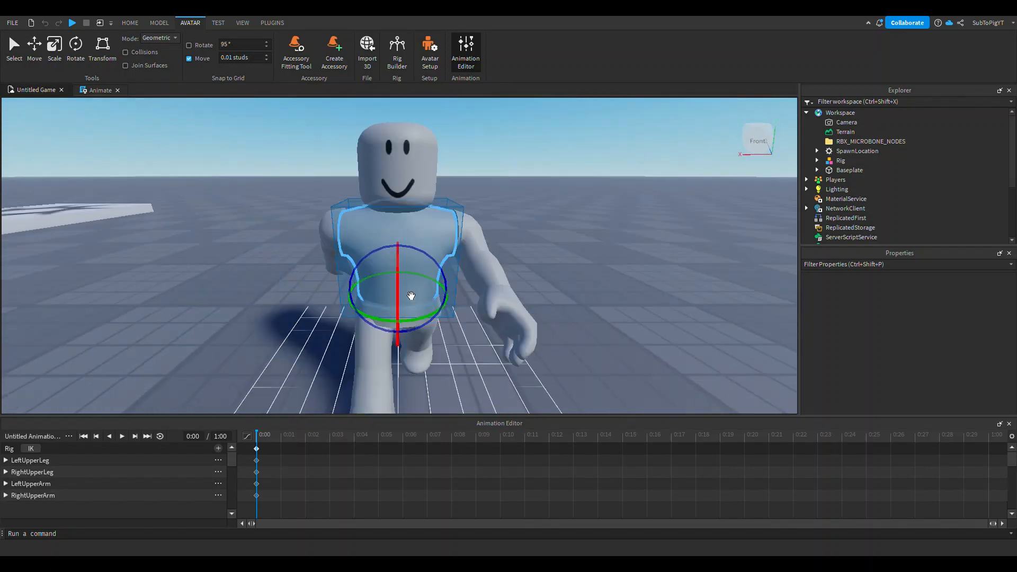
{"action": "left_click", "coordinate": [413, 186]}
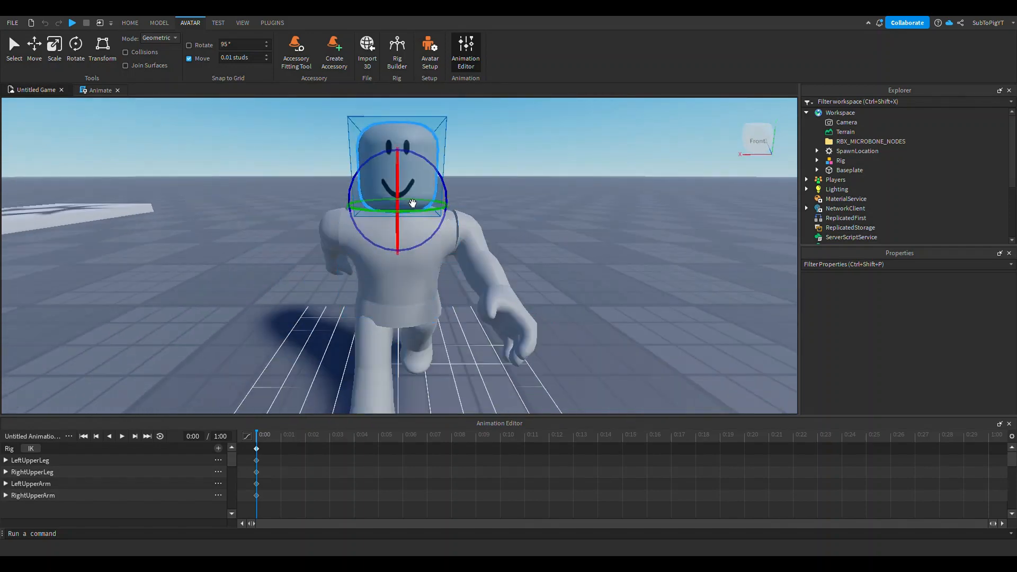
{"action": "scroll", "coordinate": [511, 193], "scroll_direction": "down", "scroll_amount": 6}
{"action": "right_click_drag", "start_coordinate": [511, 193], "coordinate": [511, 193]}
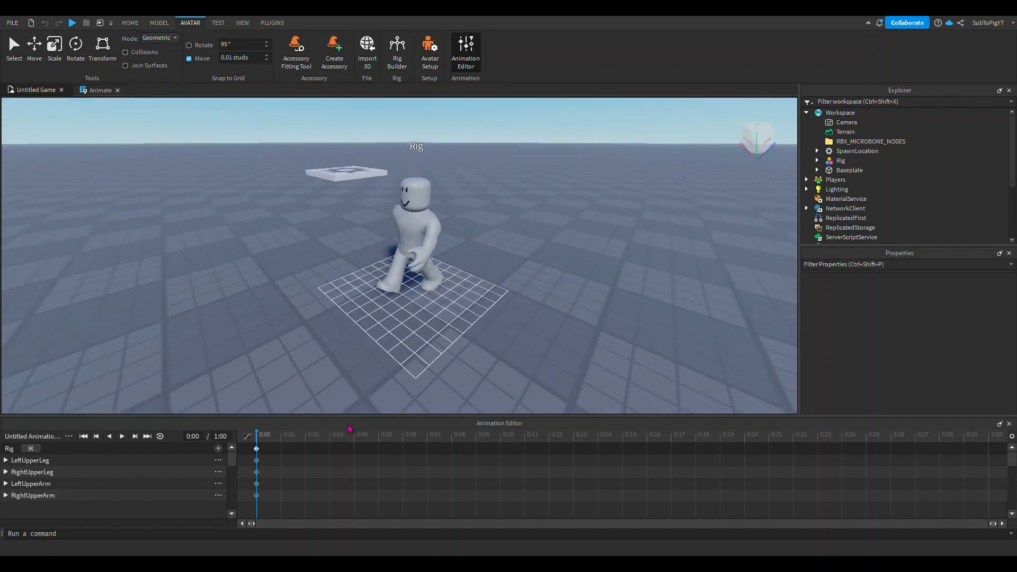
Swap the arm pose at 0:07 by rotating the left upper arm backward and the right upper arm forward.
{"action": "left_click", "coordinate": [364, 441]}
{"action": "left_click_drag", "start_coordinate": [365, 441], "coordinate": [435, 444]}
{"action": "left_click_drag", "start_coordinate": [403, 235], "coordinate": [408, 253]}
{"action": "right_click_drag", "start_coordinate": [522, 271], "coordinate": [526, 271]}
{"action": "left_click", "coordinate": [436, 233]}
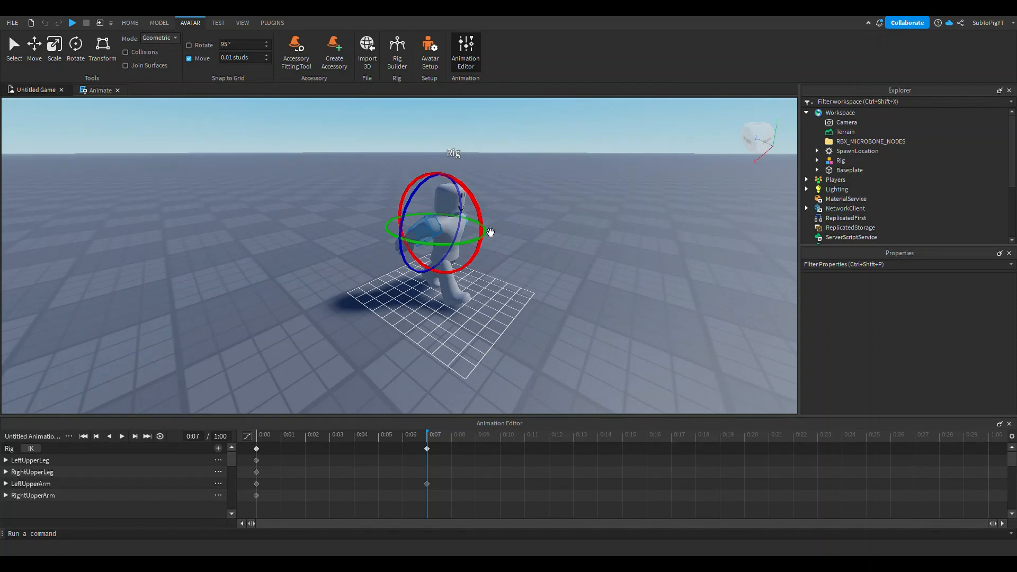
{"action": "left_click_drag", "start_coordinate": [497, 228], "coordinate": [378, 150]}
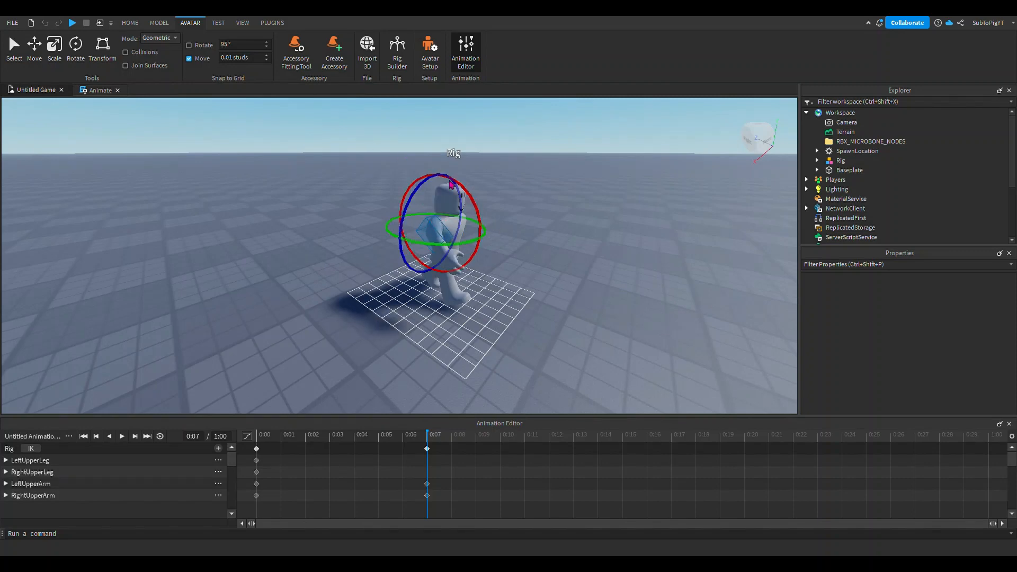
{"action": "left_click", "coordinate": [561, 232]}
Swap the stride at 0:07 by rotating the right upper leg backward and the left upper leg forward.
{"action": "right_click_drag", "start_coordinate": [475, 297], "coordinate": [442, 262]}
{"action": "left_click", "coordinate": [442, 262]}
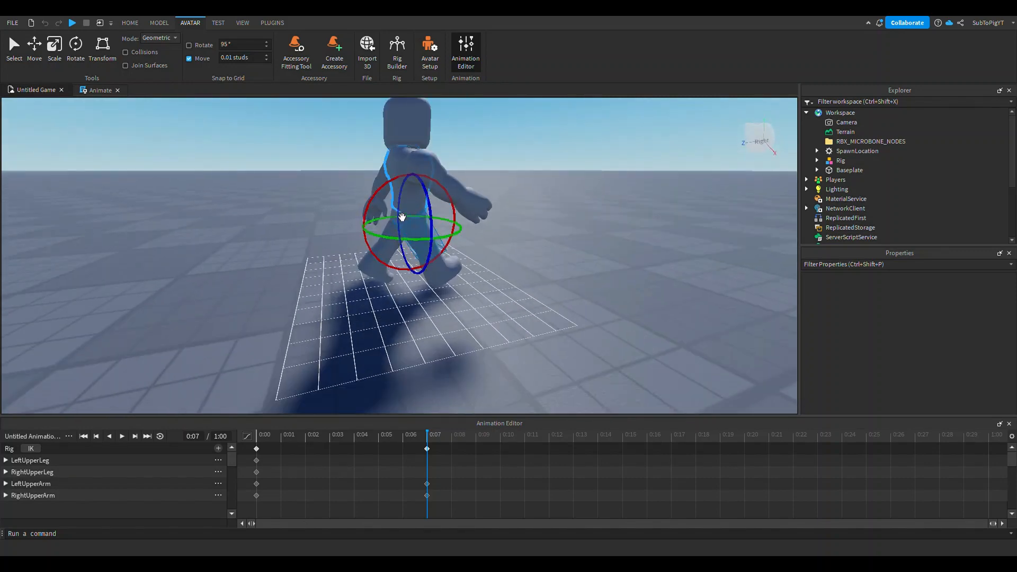
{"action": "left_click_drag", "start_coordinate": [373, 226], "coordinate": [519, 198]}
{"action": "left_click", "coordinate": [643, 216]}
{"action": "right_click_drag", "start_coordinate": [643, 216], "coordinate": [350, 259]}
{"action": "scroll", "coordinate": [349, 261], "scroll_direction": "up", "scroll_amount": 4}
{"action": "scroll", "coordinate": [350, 262], "scroll_direction": "down", "scroll_amount": 5}
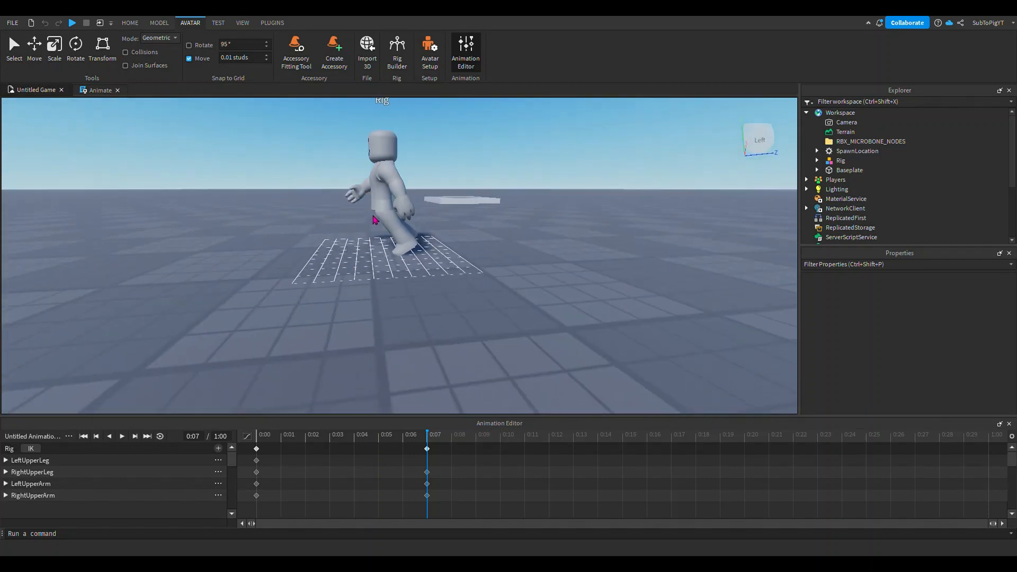
{"action": "left_click", "coordinate": [360, 212]}
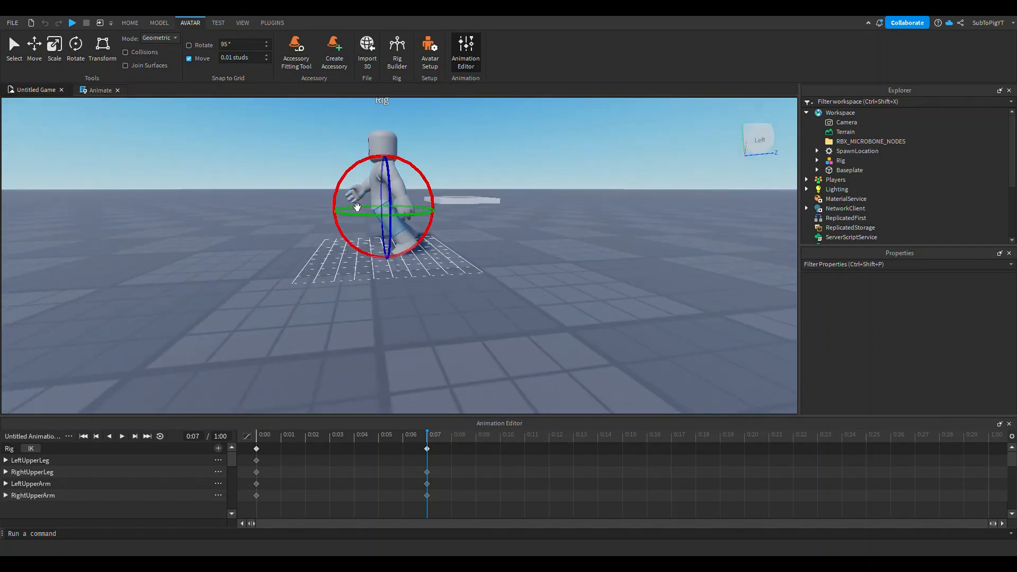
{"action": "left_click_drag", "start_coordinate": [341, 186], "coordinate": [416, 174]}
{"action": "left_click", "coordinate": [467, 186]}
{"action": "right_click_drag", "start_coordinate": [466, 185], "coordinate": [584, 298]}
{"action": "scroll", "coordinate": [581, 303], "scroll_direction": "down", "scroll_amount": 3}
{"action": "scroll", "coordinate": [581, 303], "scroll_direction": "up", "scroll_amount": 3}
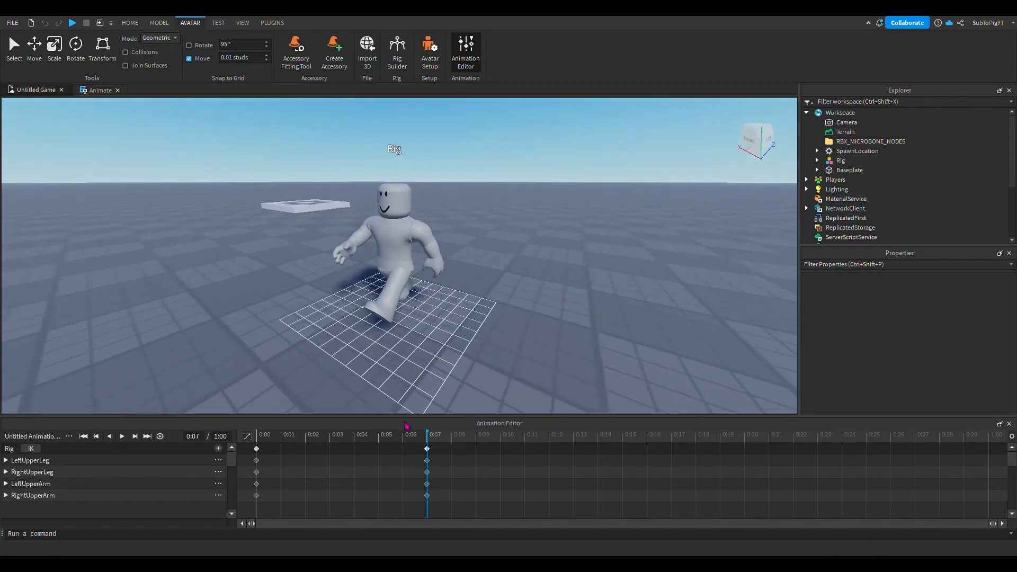
{"action": "left_click_drag", "start_coordinate": [297, 504], "coordinate": [244, 443]}
{"action": "left_click", "coordinate": [622, 438]}
{"action": "key", "text": "ctrl+v"}
{"action": "left_click_drag", "start_coordinate": [288, 498], "coordinate": [245, 447]}
{"action": "left_click_drag", "start_coordinate": [284, 512], "coordinate": [240, 452]}
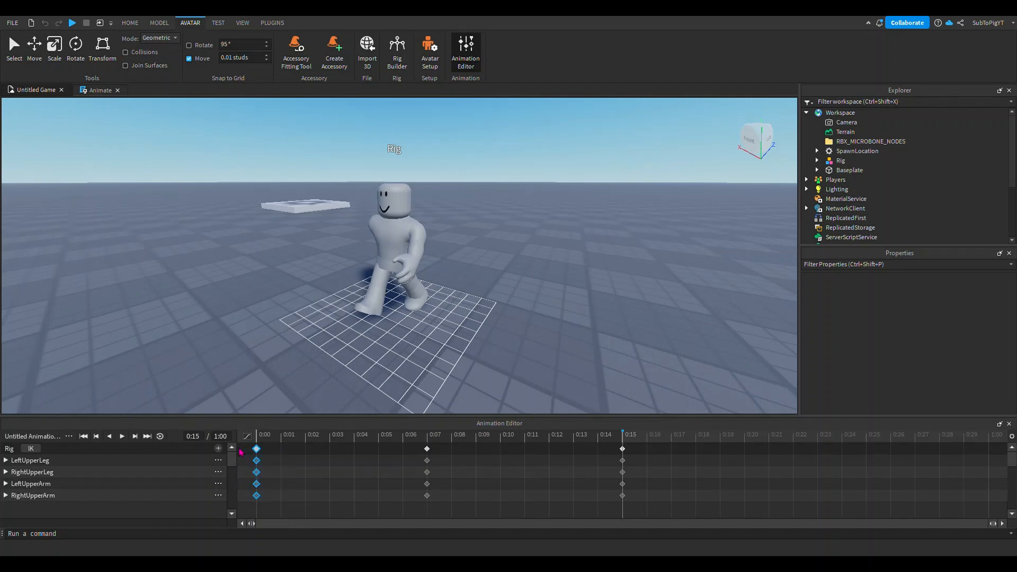
{"action": "left_click_drag", "start_coordinate": [665, 508], "coordinate": [595, 450]}
{"action": "key", "text": "Delete"}
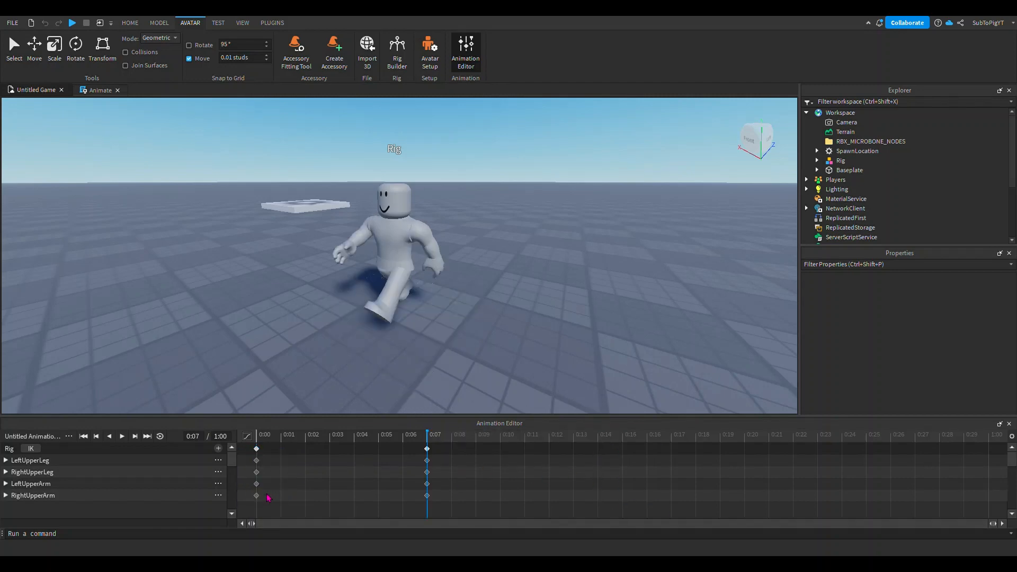
Copy all the keyframes at 0:00 and paste them at 0:13.
{"action": "left_click_drag", "start_coordinate": [295, 435], "coordinate": [256, 435]}
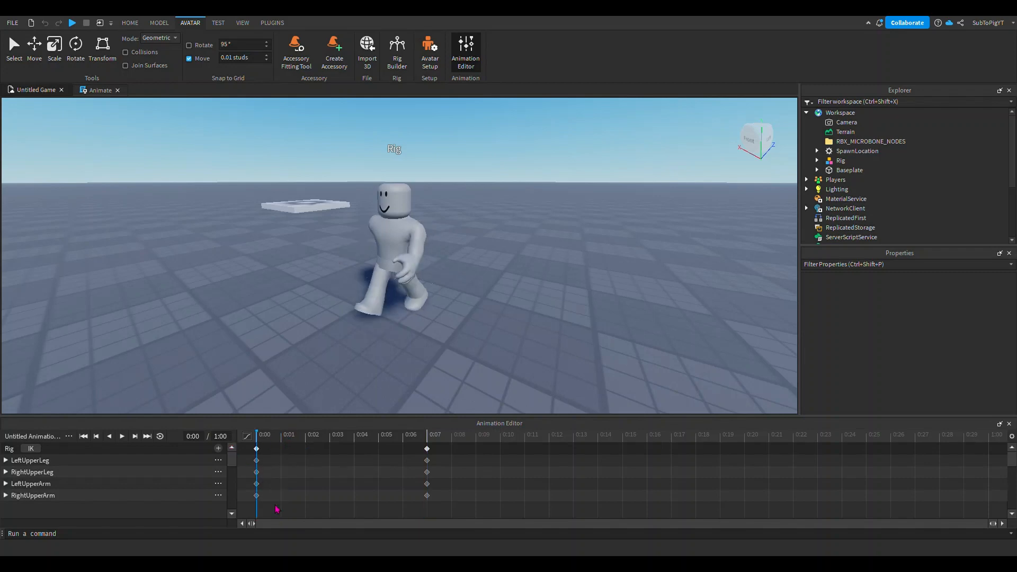
{"action": "left_click_drag", "start_coordinate": [276, 509], "coordinate": [244, 447]}
{"action": "scroll", "coordinate": [576, 377], "scroll_direction": "up", "scroll_amount": 5}
{"action": "scroll", "coordinate": [576, 377], "scroll_direction": "down", "scroll_amount": 4}
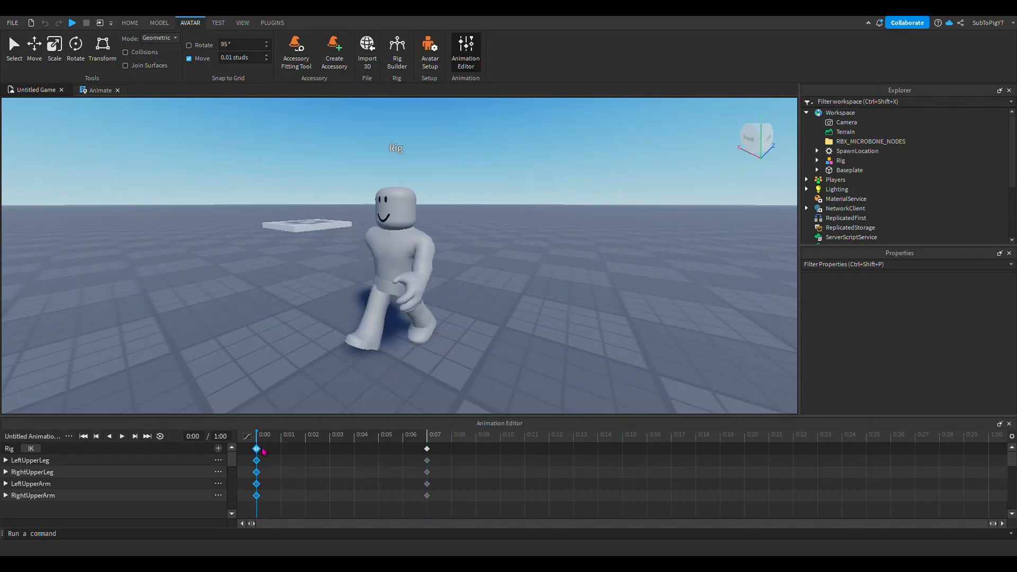
{"action": "key", "text": "space"}
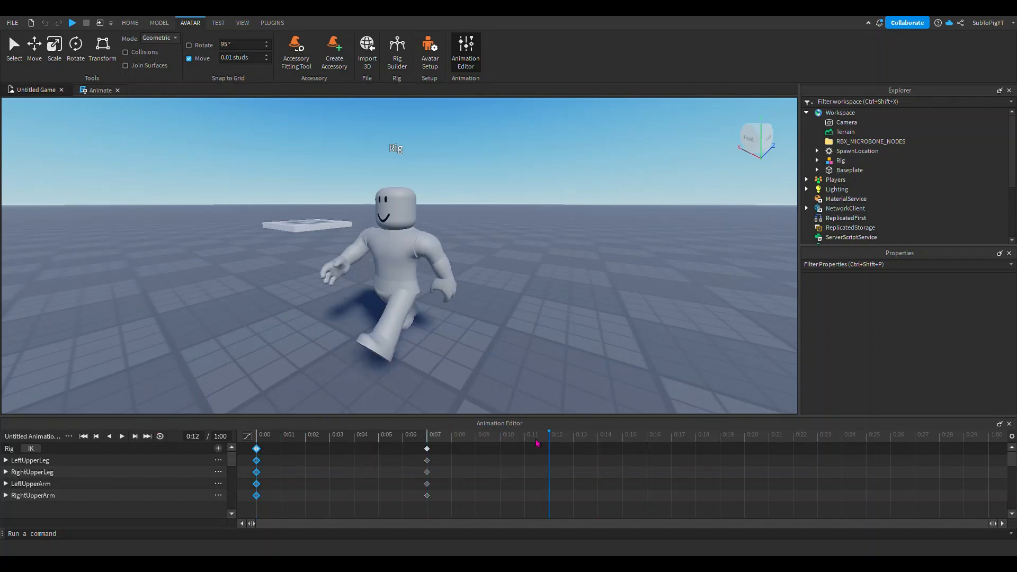
{"action": "key", "text": "space"}
{"action": "key", "text": "ctrl+v"}
{"action": "left_click", "coordinate": [573, 448]}
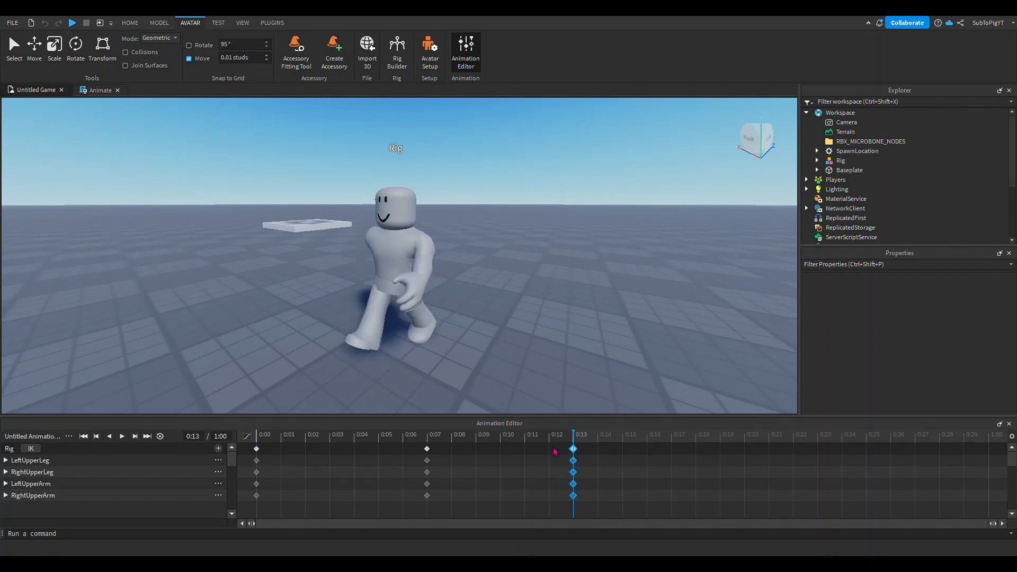
Move the keyframes at 0:13 to 0:15 on the timeline.
{"action": "left_click_drag", "start_coordinate": [596, 497], "coordinate": [552, 440]}
{"action": "left_click", "coordinate": [598, 434]}
{"action": "left_click", "coordinate": [576, 457]}
{"action": "left_click_drag", "start_coordinate": [582, 495], "coordinate": [562, 446]}
{"action": "left_click", "coordinate": [585, 457]}
{"action": "left_click_drag", "start_coordinate": [591, 491], "coordinate": [628, 462]}
Turn on looping for the animation, play it back to preview the walk cycle and stop the playback.
{"action": "left_click", "coordinate": [160, 436]}
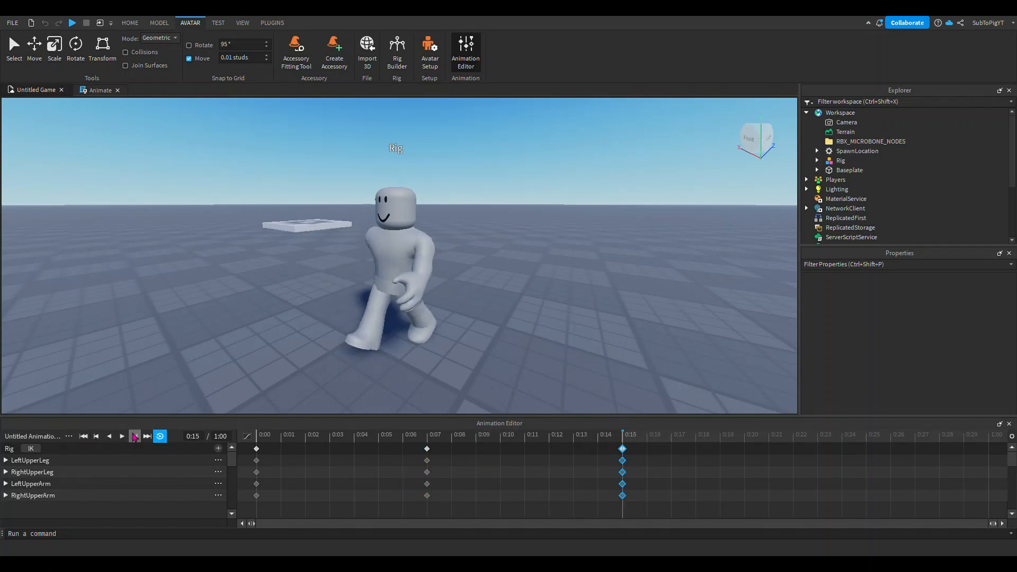
{"action": "left_click", "coordinate": [159, 439]}
{"action": "left_click", "coordinate": [159, 436]}
{"action": "left_click", "coordinate": [122, 437]}
{"action": "right_click_drag", "start_coordinate": [563, 298], "coordinate": [562, 285]}
{"action": "scroll", "coordinate": [563, 298], "scroll_direction": "down", "scroll_amount": 3}
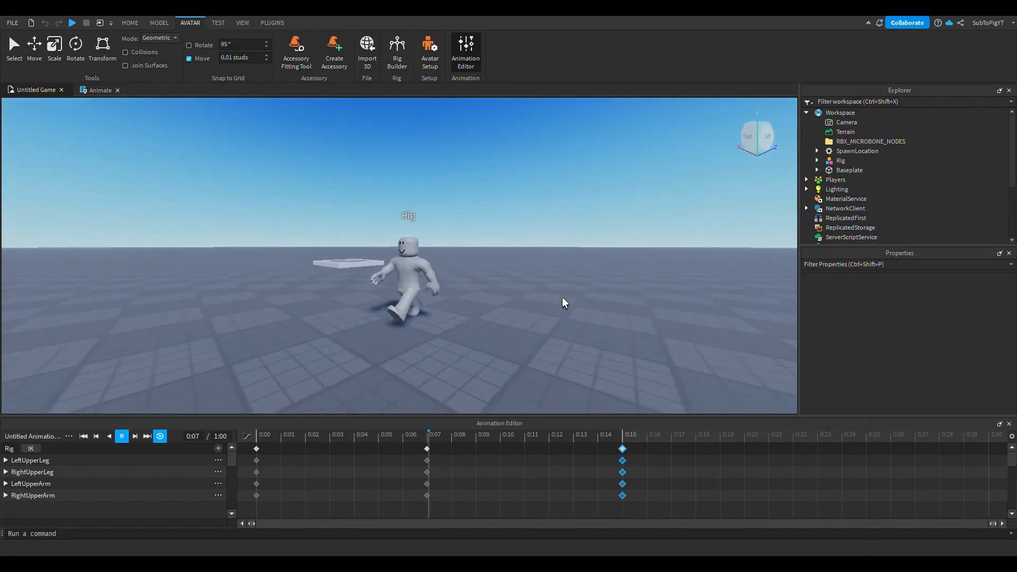
{"action": "scroll", "coordinate": [562, 299], "scroll_direction": "up", "scroll_amount": 3}
{"action": "scroll", "coordinate": [563, 300], "scroll_direction": "down", "scroll_amount": 2}
{"action": "scroll", "coordinate": [563, 300], "scroll_direction": "up", "scroll_amount": 2}
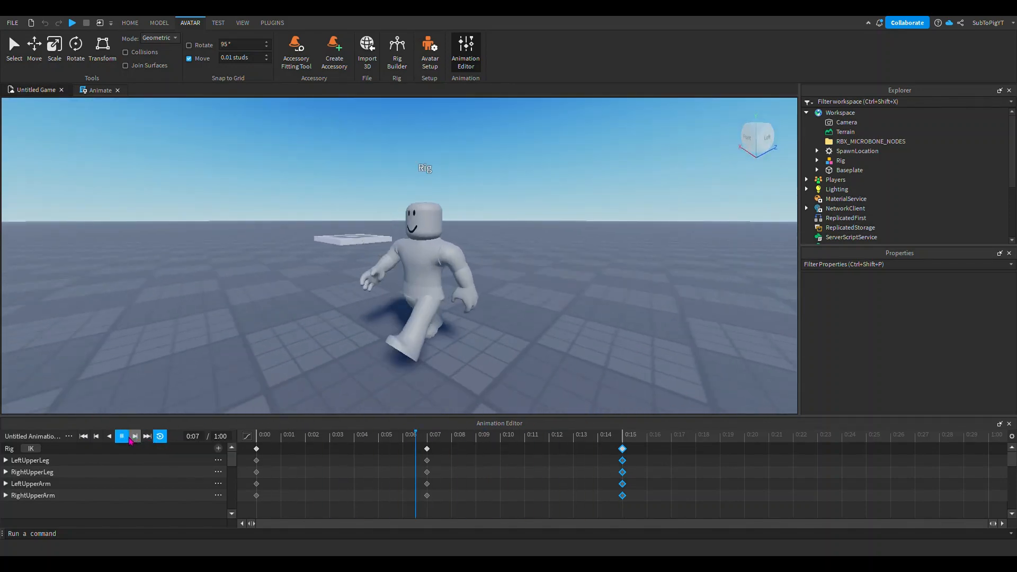
{"action": "left_click", "coordinate": [122, 437]}
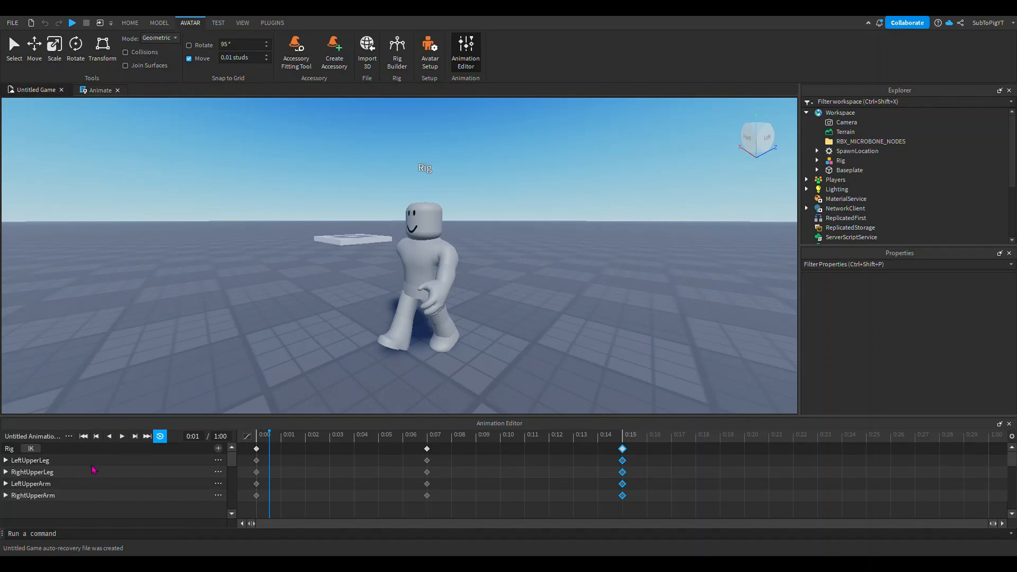
Save the walk animation and close the Animation Editor.
{"action": "key", "text": "ctrl+s"}
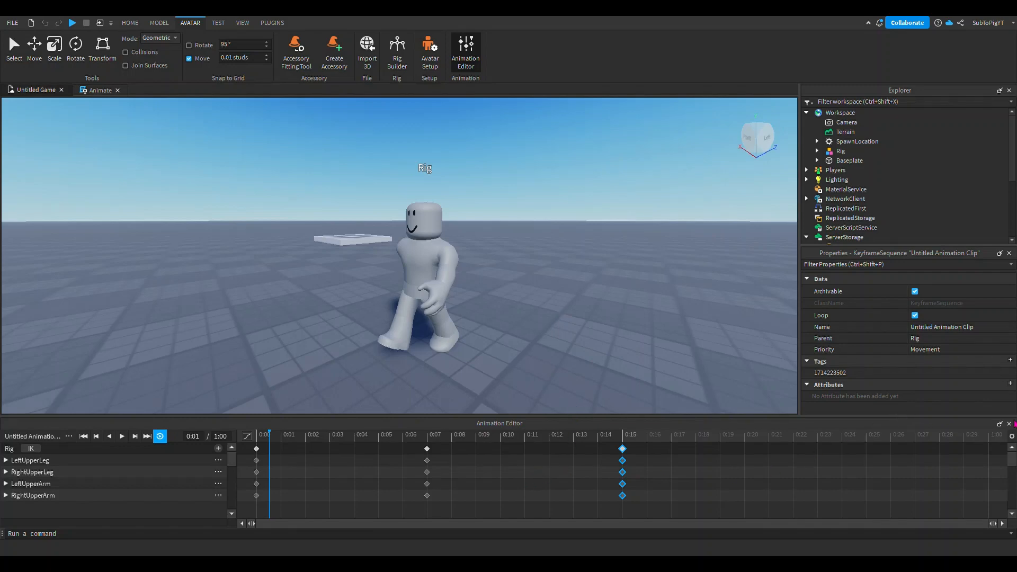
{"action": "left_click", "coordinate": [1009, 423]}
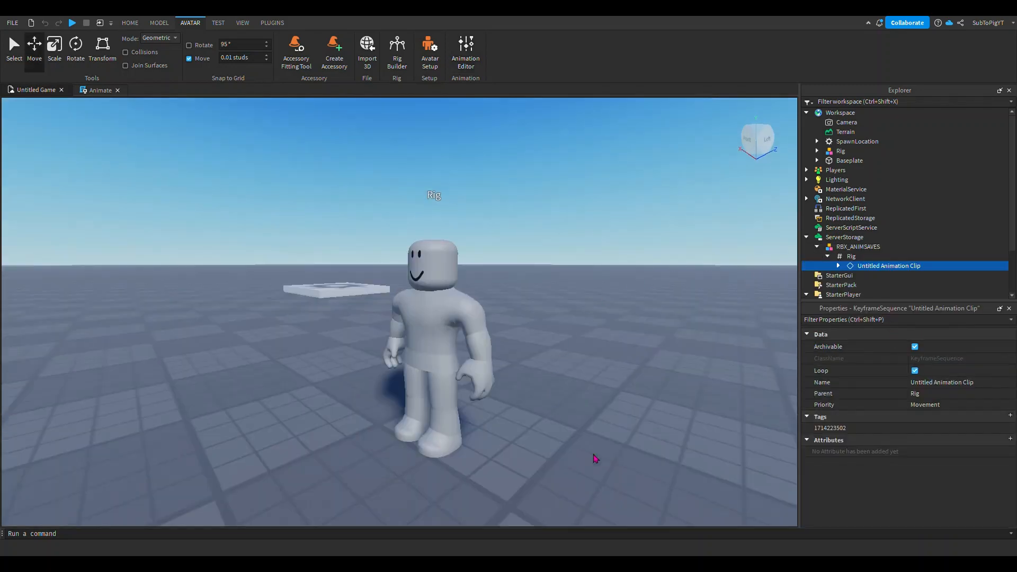
{"action": "right_click_drag", "start_coordinate": [639, 395], "coordinate": [642, 417]}
{"action": "key", "text": "w"}
{"action": "key", "text": "s"}
{"action": "key", "text": "a"}
{"action": "right_click_drag", "start_coordinate": [500, 301], "coordinate": [510, 300]}
{"action": "key", "text": "w"}
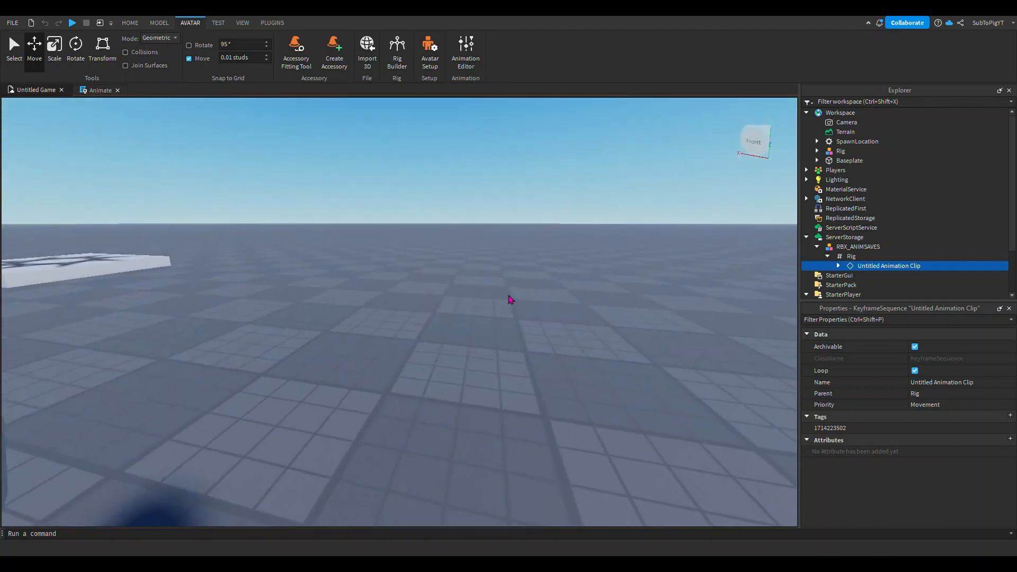
{"action": "key", "text": "s"}
Open the Animate script in StarterCharacterScripts and go to its animNames table.
{"action": "scroll", "coordinate": [874, 209], "scroll_direction": "down", "scroll_amount": 2}
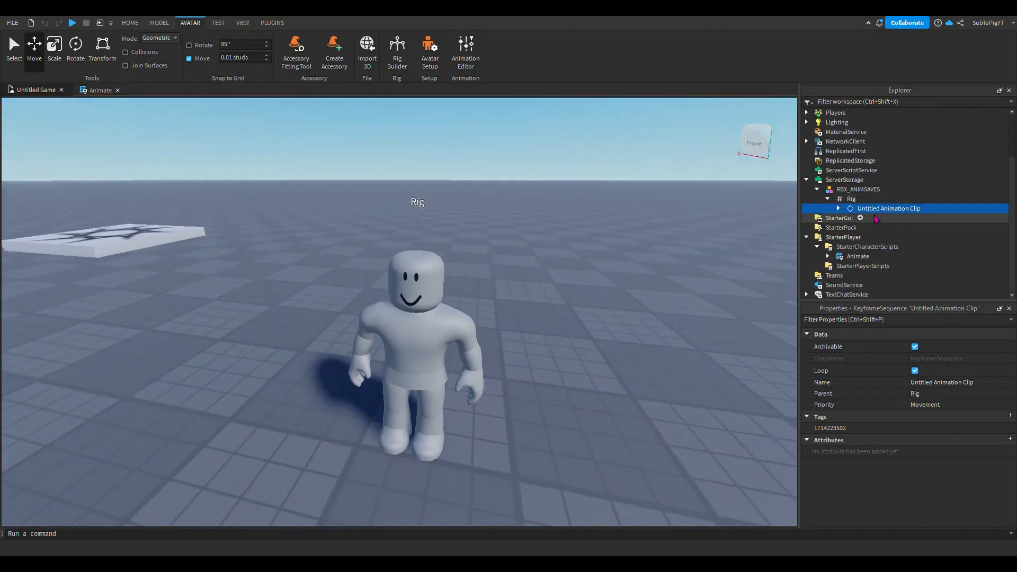
{"action": "left_click", "coordinate": [844, 256]}
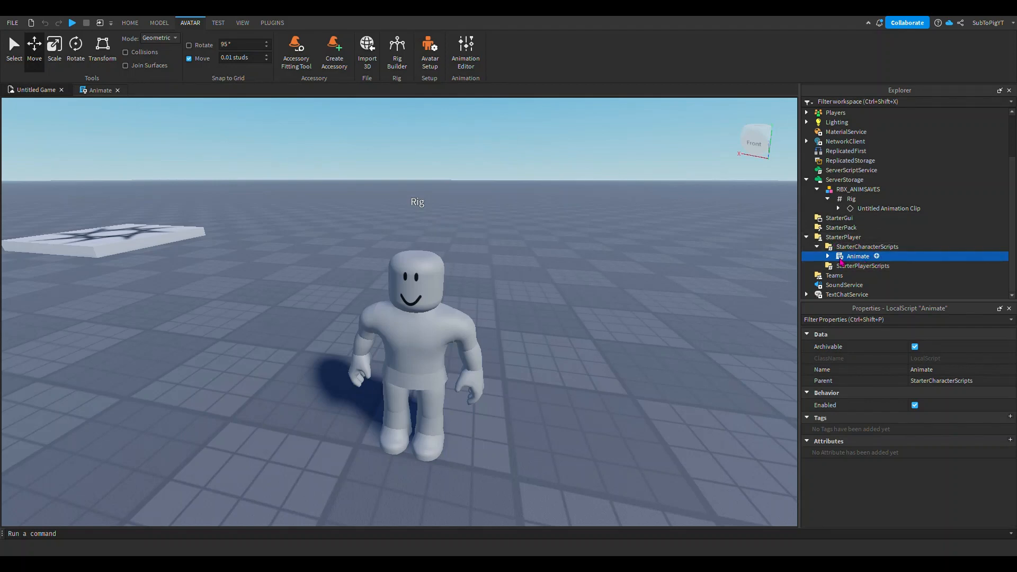
{"action": "double_click", "coordinate": [843, 258]}
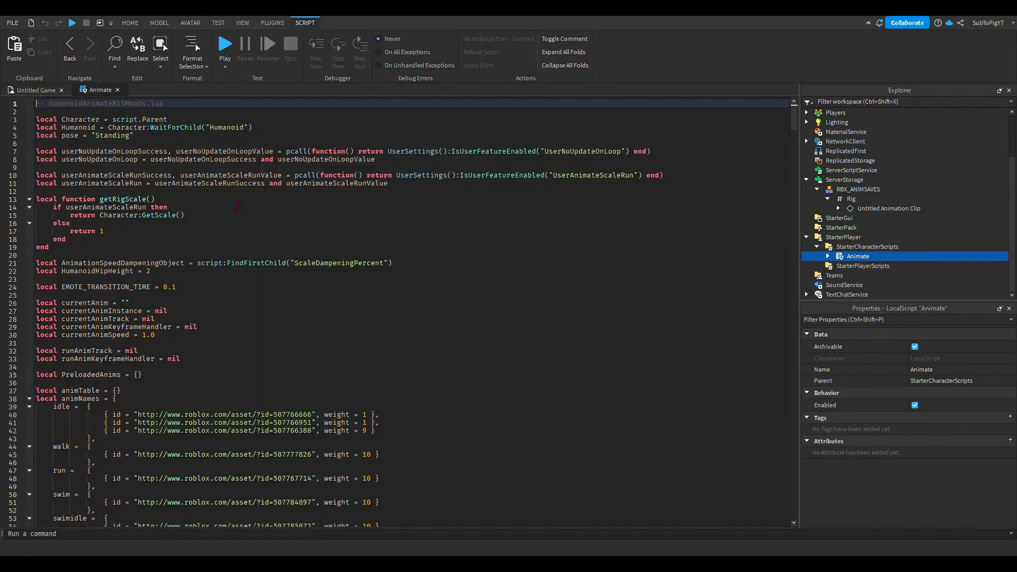
{"action": "scroll", "coordinate": [239, 207], "scroll_direction": "down", "scroll_amount": 10}
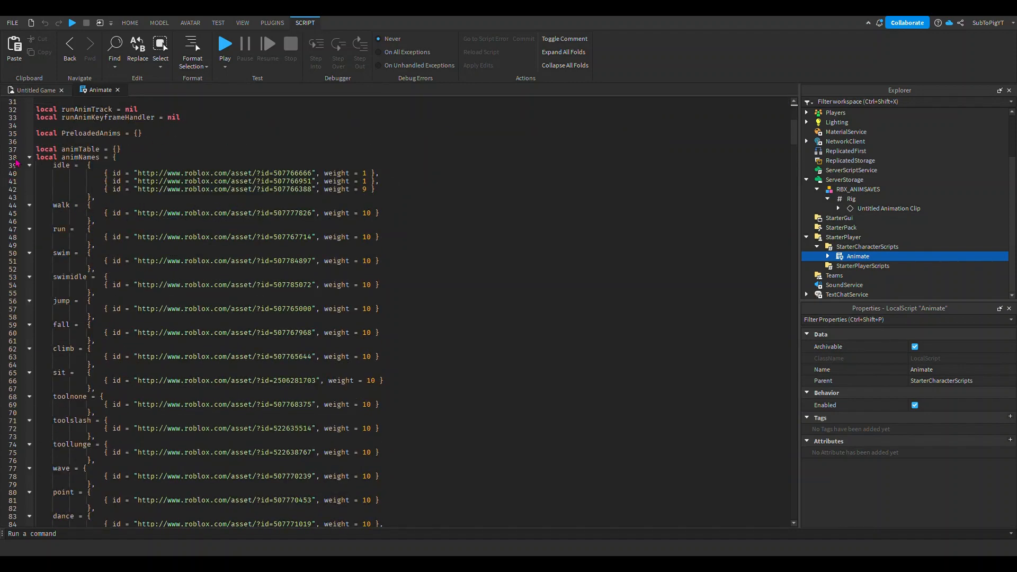
Examine the animNames table in the Animate script, especially the walk and run entries with their asset IDs.
{"action": "left_click_drag", "start_coordinate": [31, 152], "coordinate": [271, 485]}
{"action": "left_click", "coordinate": [494, 401]}
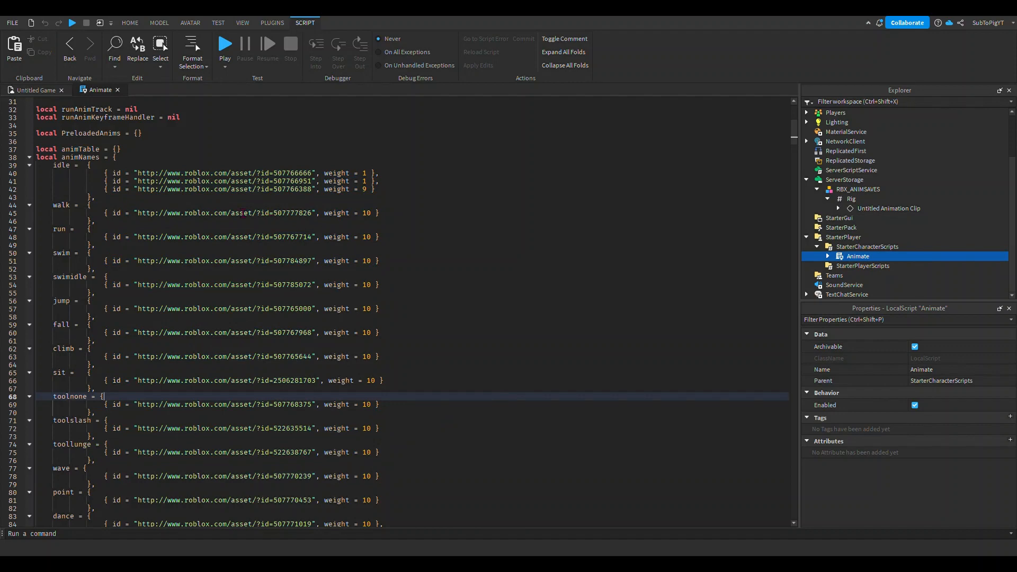
{"action": "left_click_drag", "start_coordinate": [36, 204], "coordinate": [434, 230]}
{"action": "left_click", "coordinate": [433, 229]}
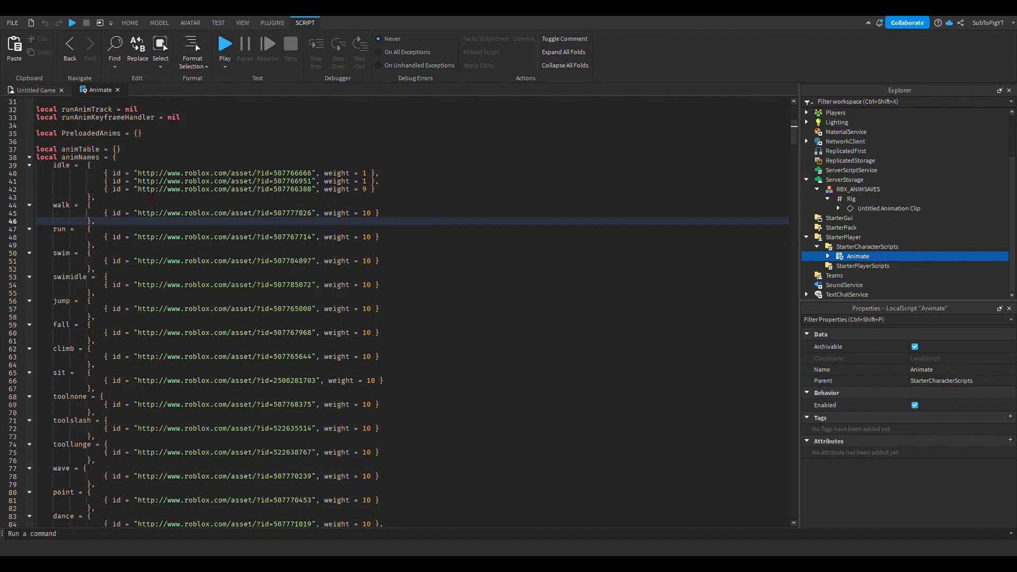
{"action": "left_click_drag", "start_coordinate": [112, 213], "coordinate": [137, 213]}
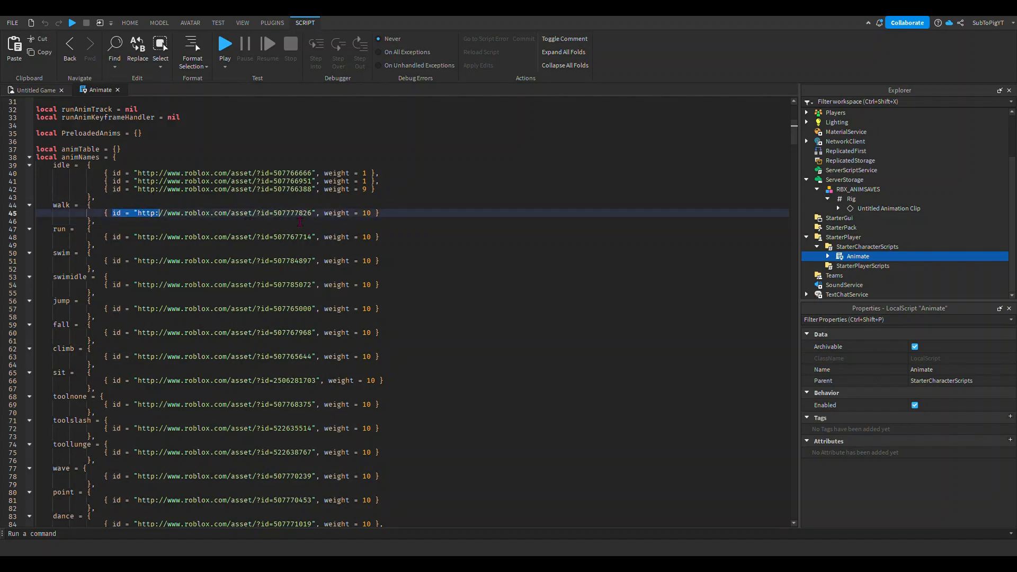
{"action": "double_click", "coordinate": [300, 213]}
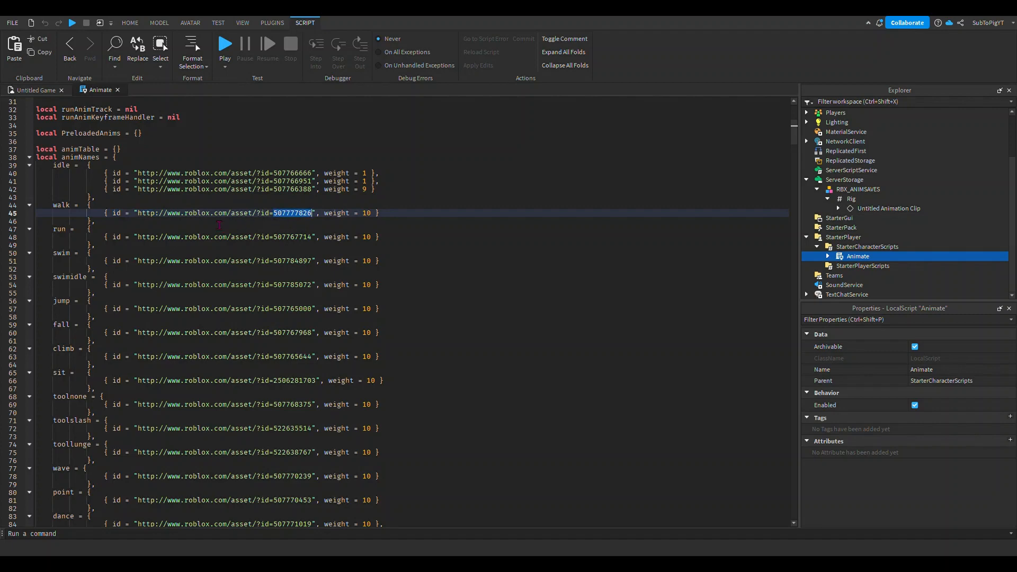
{"action": "left_click", "coordinate": [170, 220]}
{"action": "left_click_drag", "start_coordinate": [138, 213], "coordinate": [330, 225]}
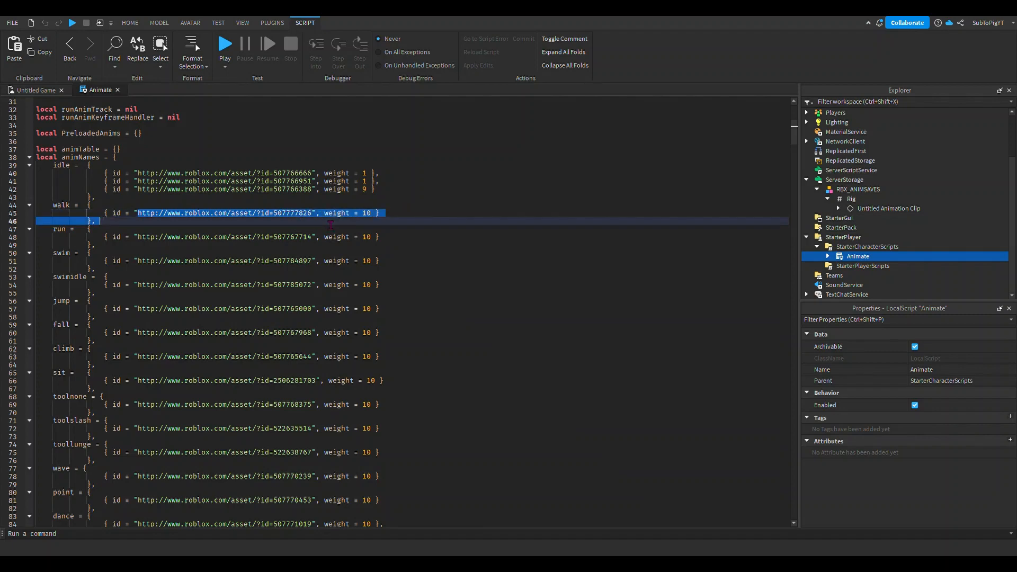
{"action": "left_click", "coordinate": [341, 215]}
{"action": "double_click", "coordinate": [61, 230]}
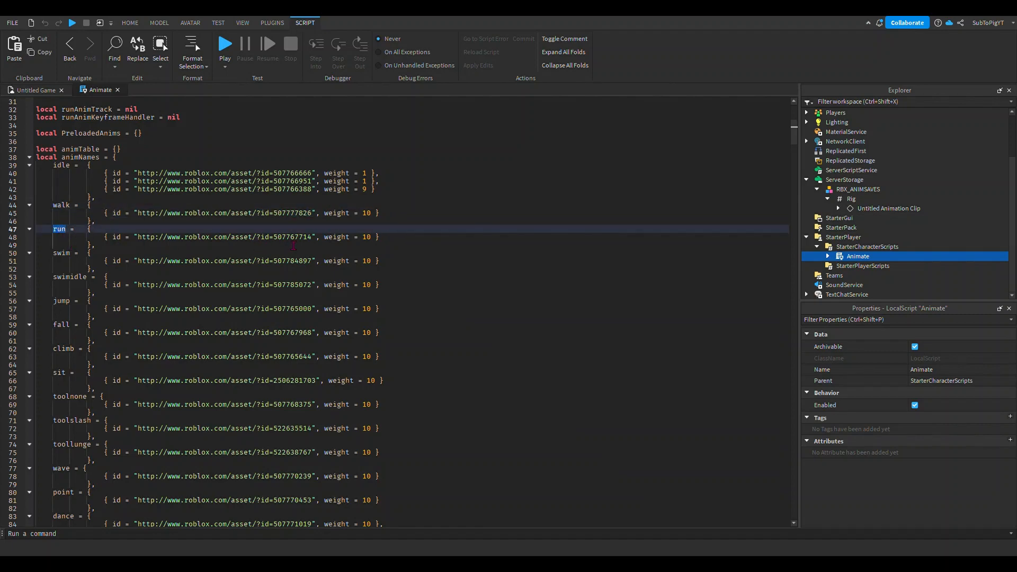
{"action": "double_click", "coordinate": [294, 243]}
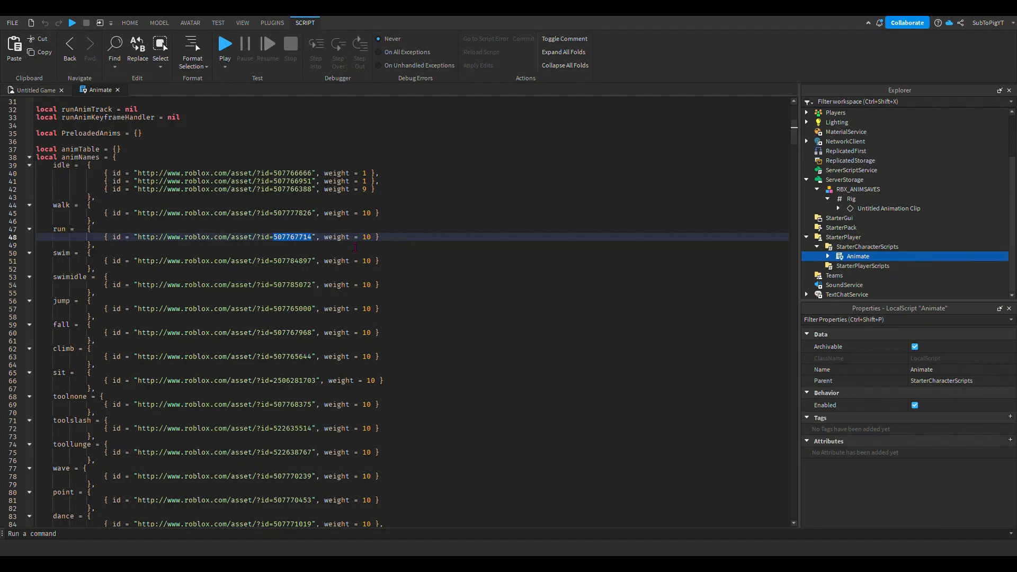
{"action": "key", "text": "ctrl+v"}
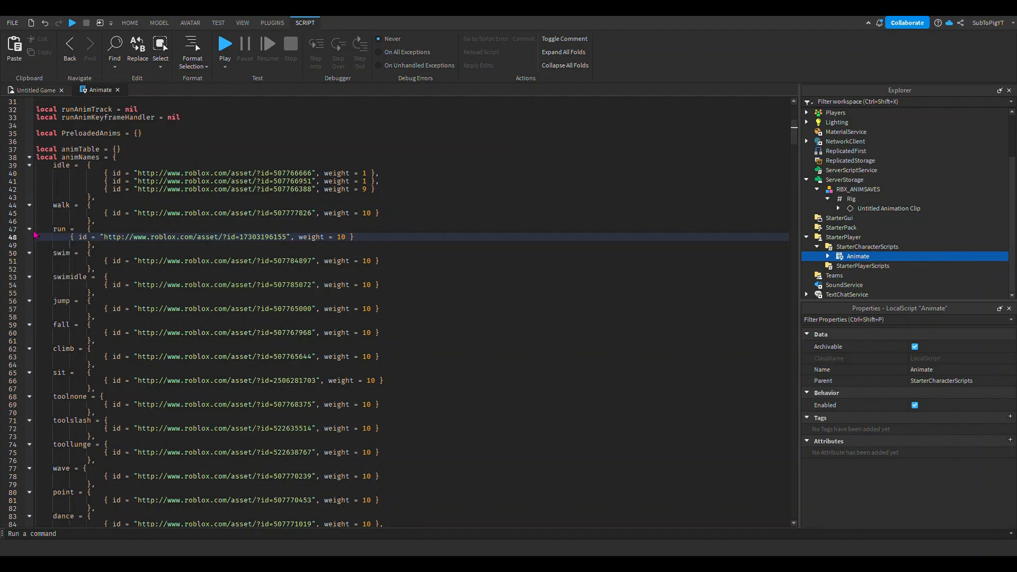
{"action": "double_click", "coordinate": [60, 231]}
{"action": "key", "text": "Tab"}
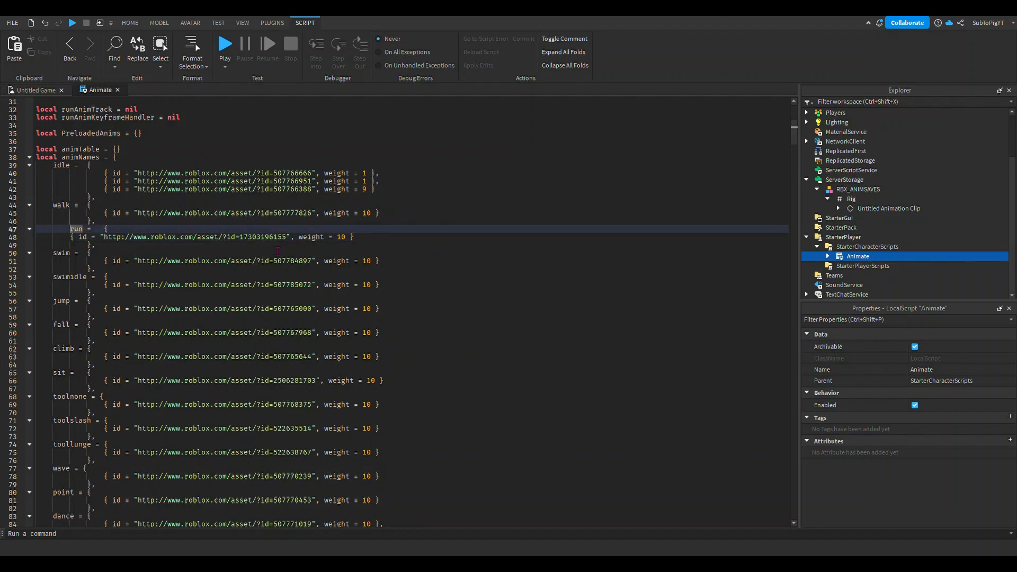
{"action": "left_click", "coordinate": [79, 239]}
{"action": "key", "text": "Tab"}
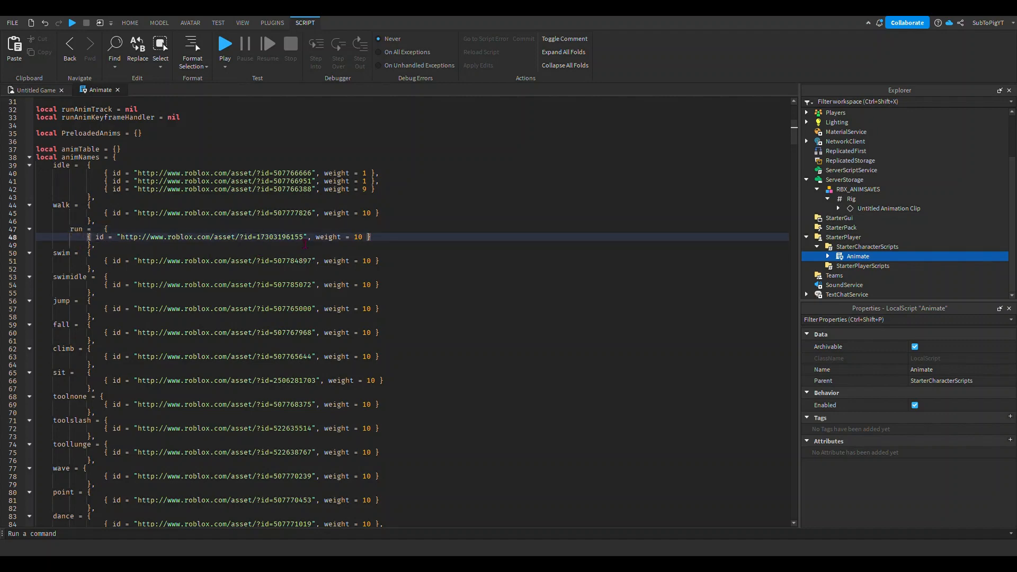
{"action": "left_click_drag", "start_coordinate": [37, 229], "coordinate": [143, 239]}
{"action": "left_click", "coordinate": [126, 231]}
{"action": "left_click", "coordinate": [279, 232]}
{"action": "left_click", "coordinate": [281, 247]}
{"action": "double_click", "coordinate": [289, 244]}
{"action": "key", "text": "ctrl+c"}
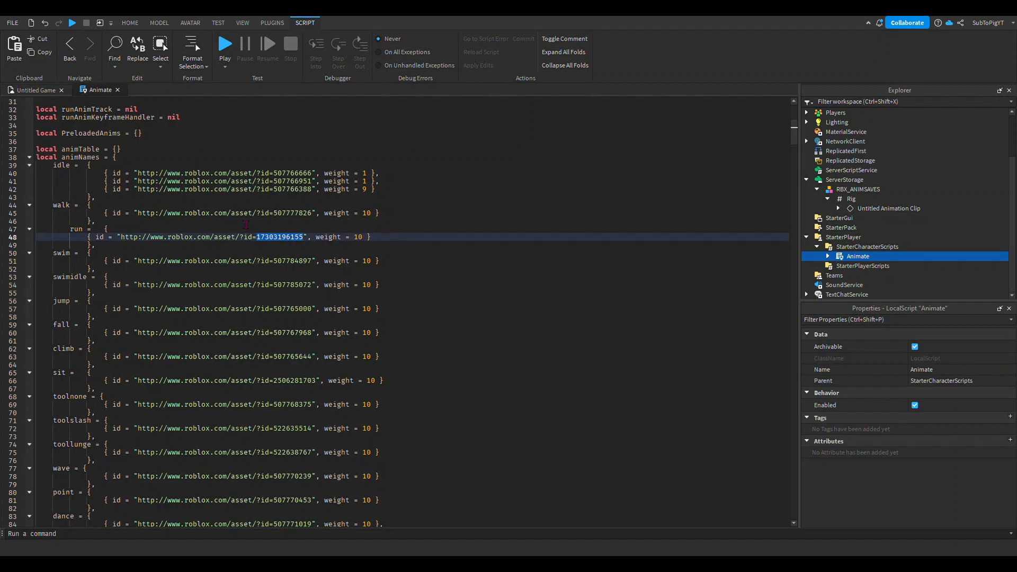
Indent the run entry's ID line one more level to line up with the other entries.
{"action": "left_click", "coordinate": [75, 231]}
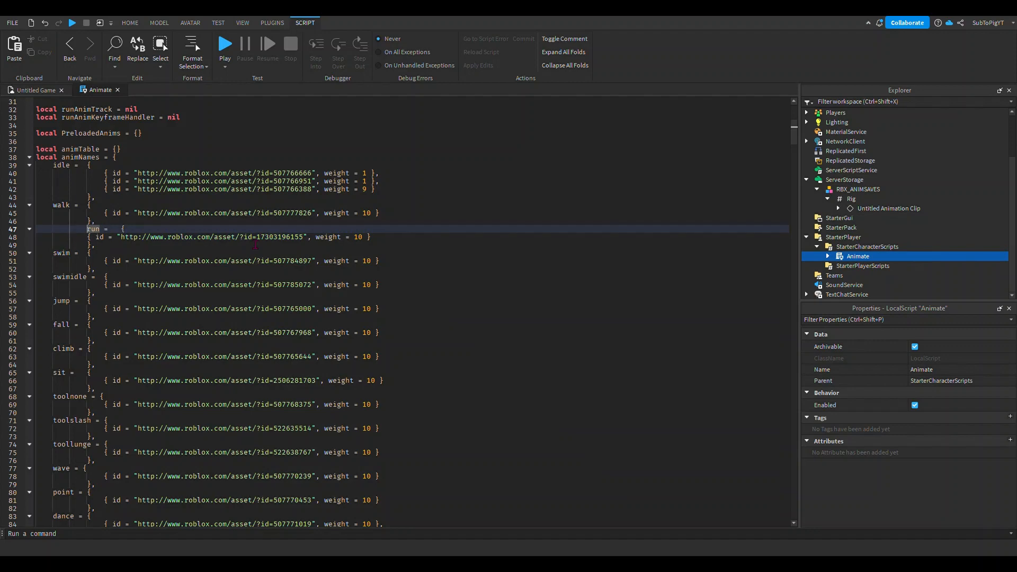
{"action": "key", "text": "Down"}
{"action": "key", "text": "Tab"}
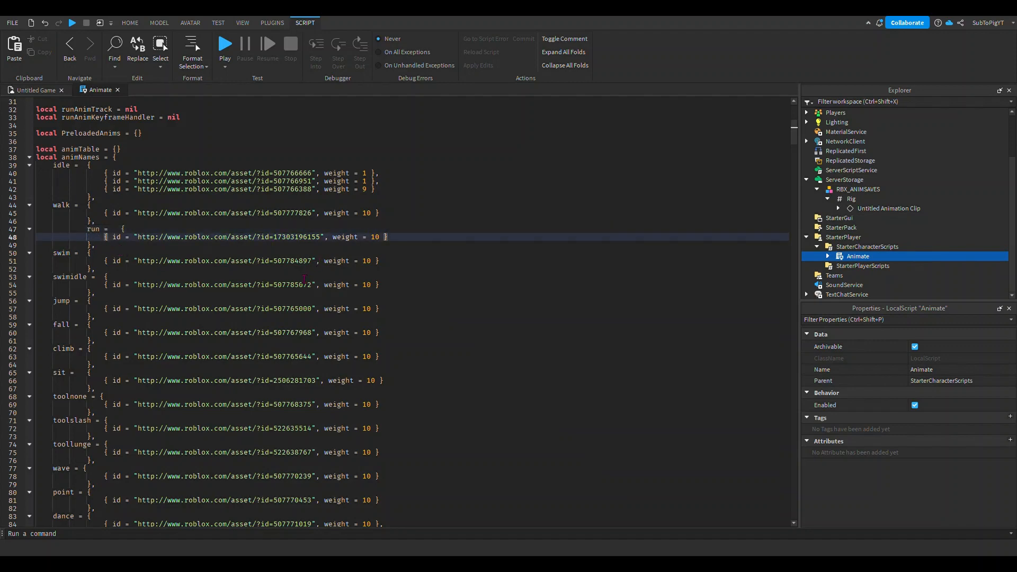
{"action": "left_click", "coordinate": [455, 262]}
Return to the place view and expand the Animate script down to its run value.
{"action": "left_click", "coordinate": [36, 89]}
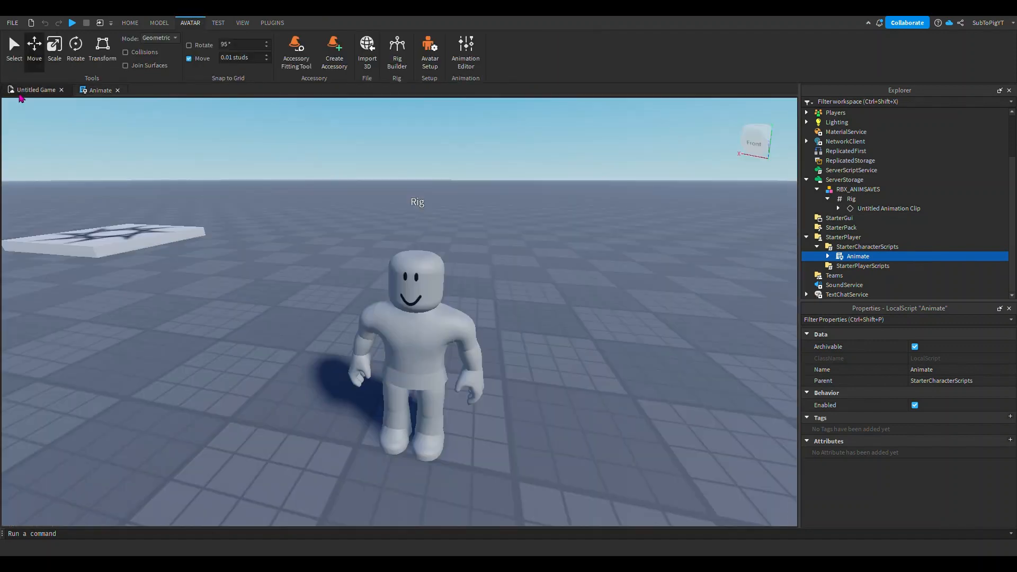
{"action": "left_click", "coordinate": [829, 257]}
{"action": "scroll", "coordinate": [877, 213], "scroll_direction": "down", "scroll_amount": 6}
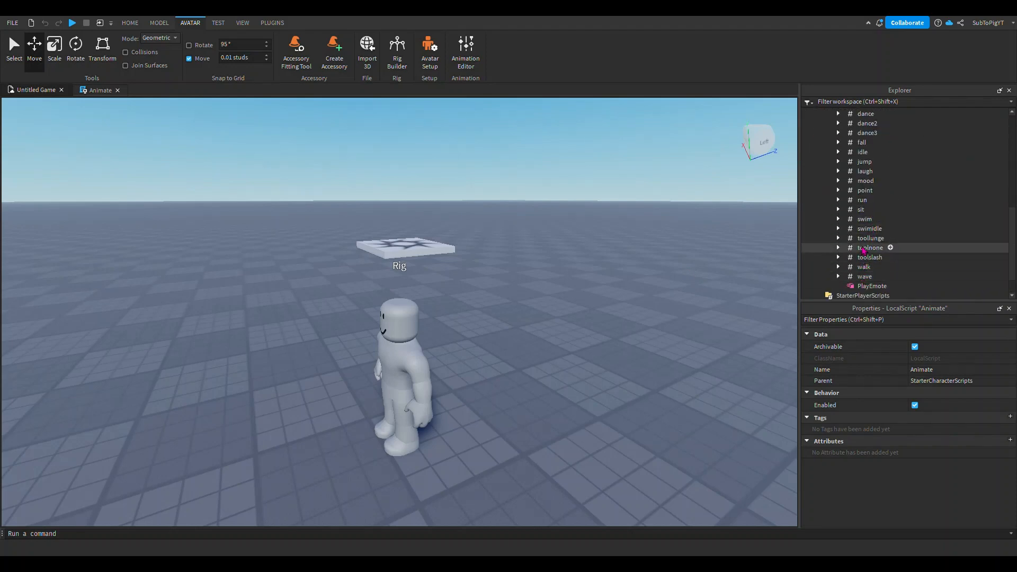
{"action": "scroll", "coordinate": [864, 255], "scroll_direction": "up", "scroll_amount": 4}
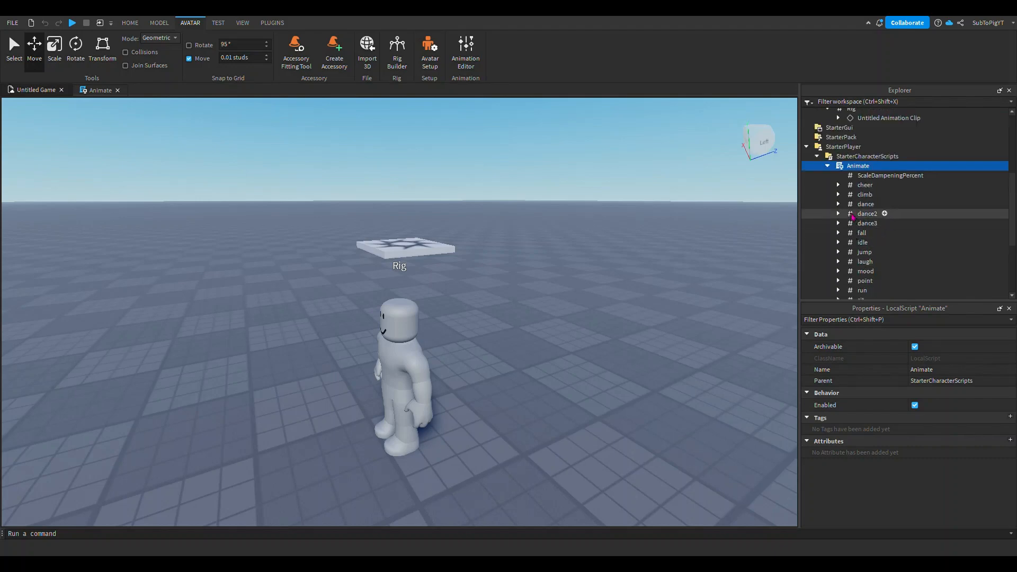
{"action": "scroll", "coordinate": [863, 247], "scroll_direction": "down", "scroll_amount": 2}
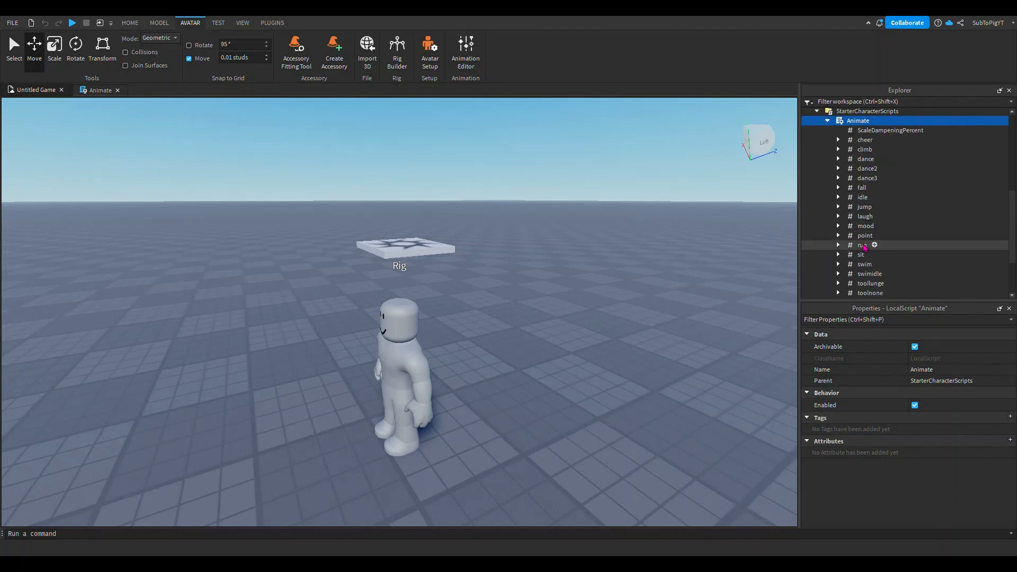
{"action": "left_click", "coordinate": [862, 247]}
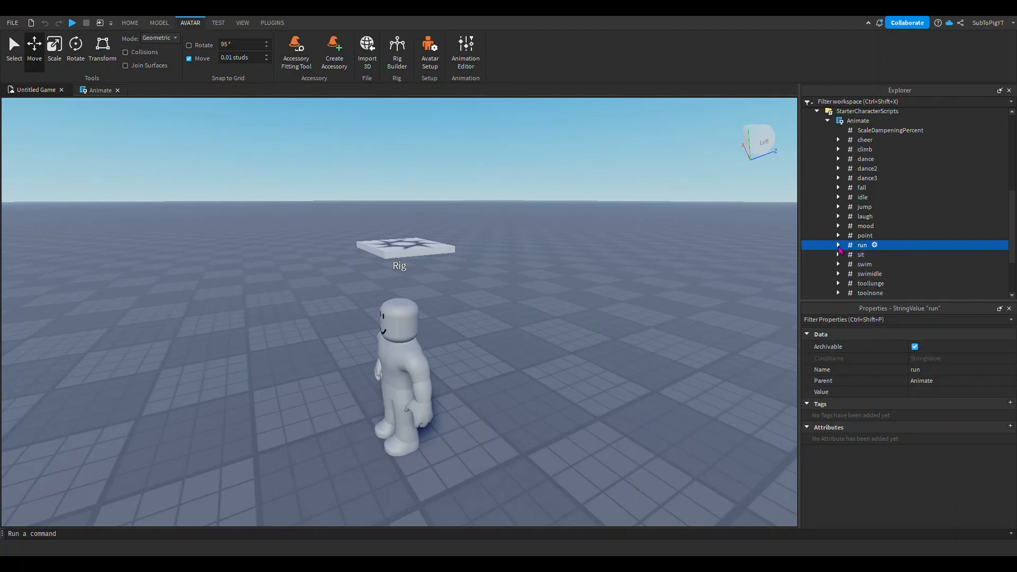
{"action": "left_click", "coordinate": [838, 245]}
{"action": "left_click", "coordinate": [884, 257]}
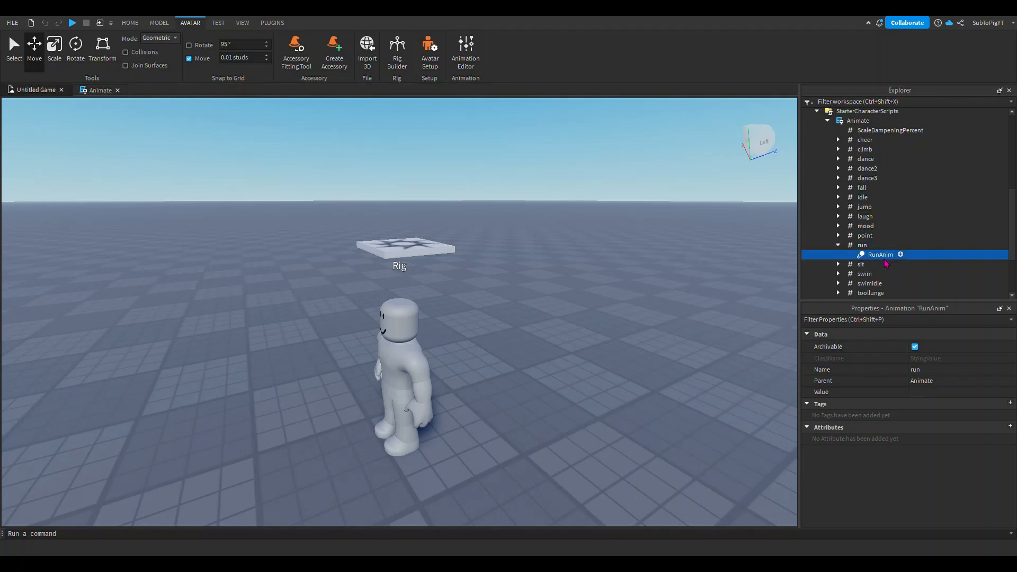
{"action": "left_click", "coordinate": [995, 360]}
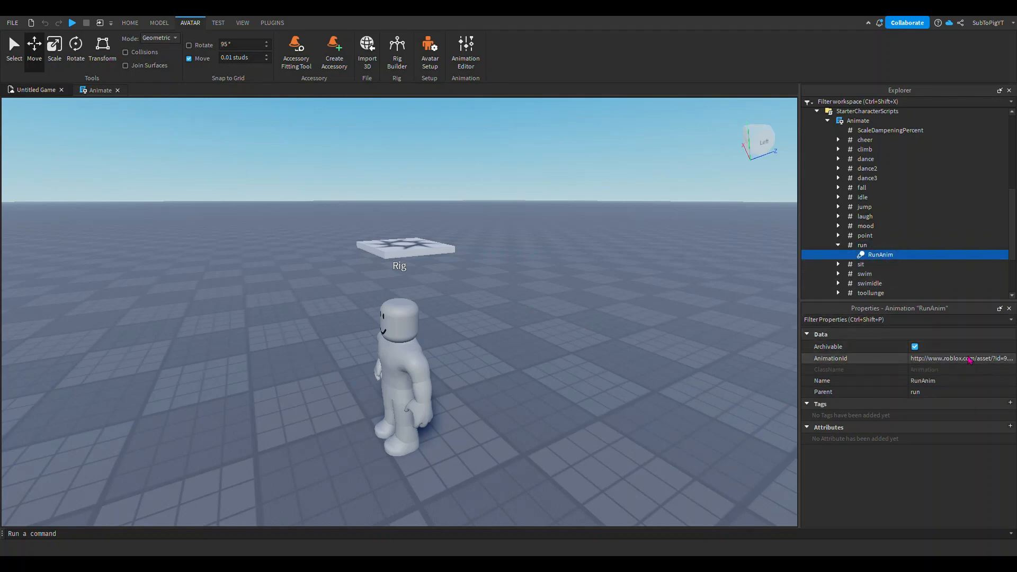
{"action": "key", "text": "ctrl+v"}
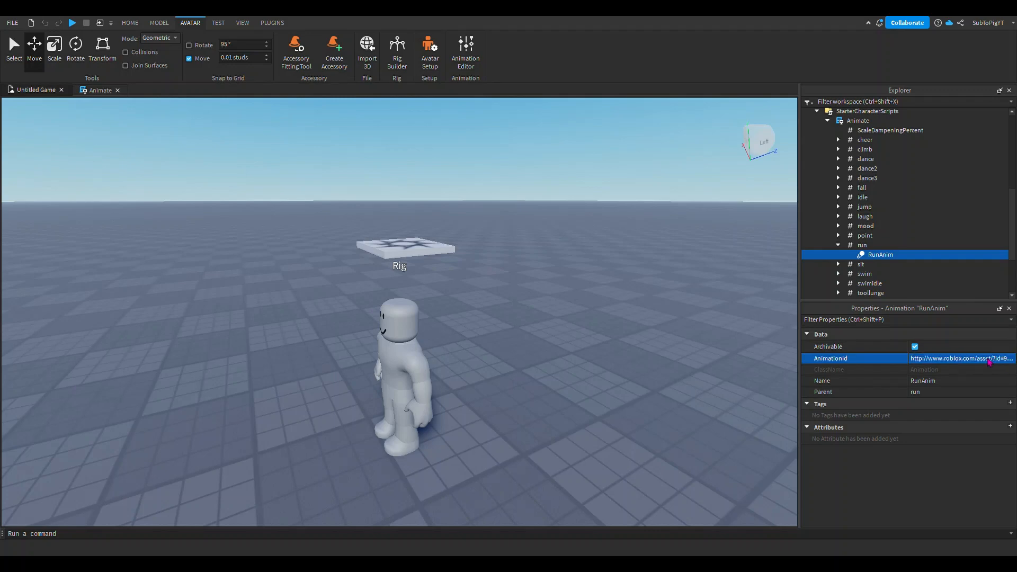
{"action": "key", "text": "Return"}
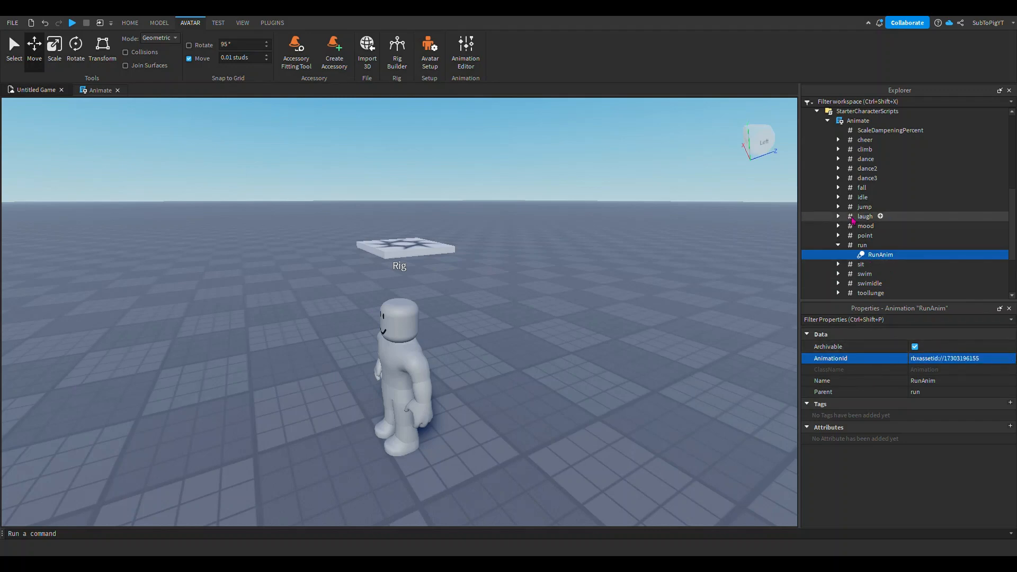
Start a playtest of the game and briefly check the Output window.
{"action": "scroll", "coordinate": [810, 222], "scroll_direction": "up", "scroll_amount": 5}
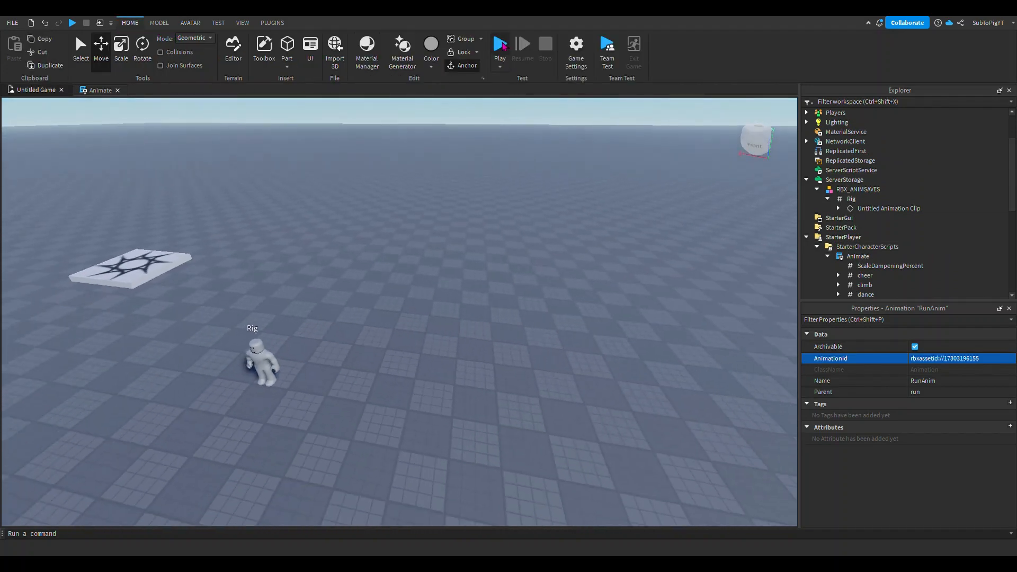
{"action": "left_click", "coordinate": [501, 45]}
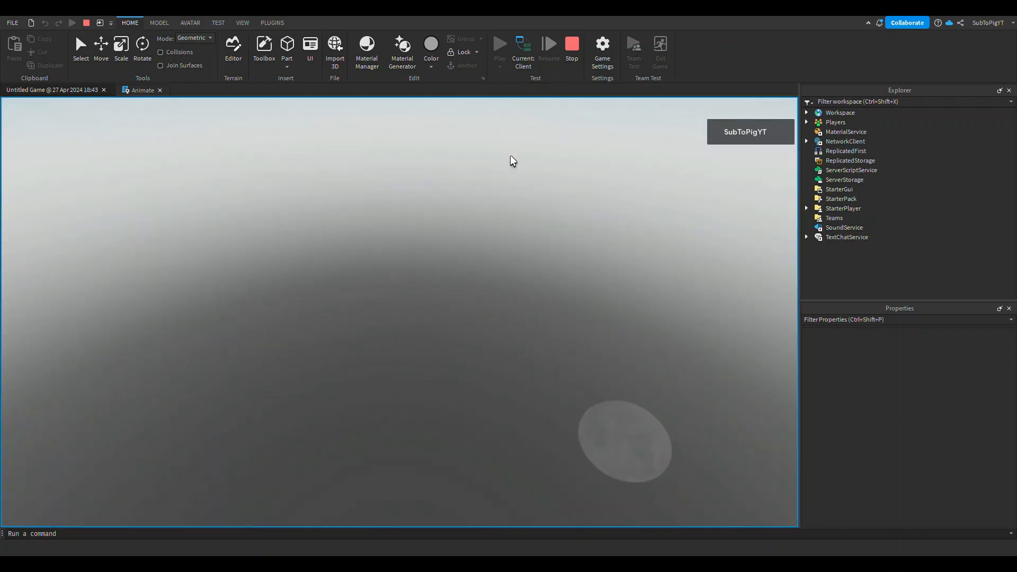
{"action": "left_click", "coordinate": [243, 22]}
{"action": "left_click", "coordinate": [145, 39]}
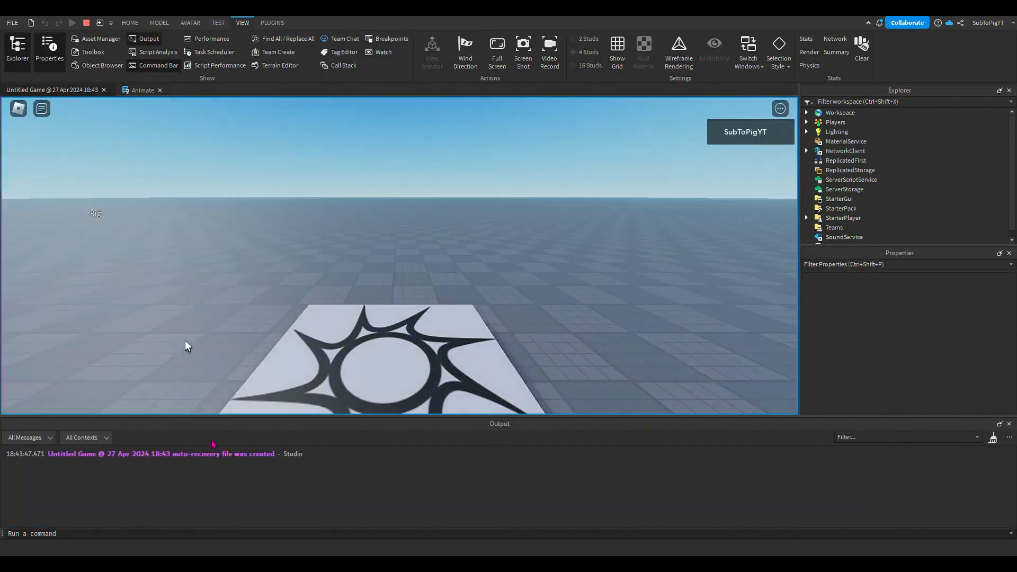
{"action": "left_click", "coordinate": [145, 39]}
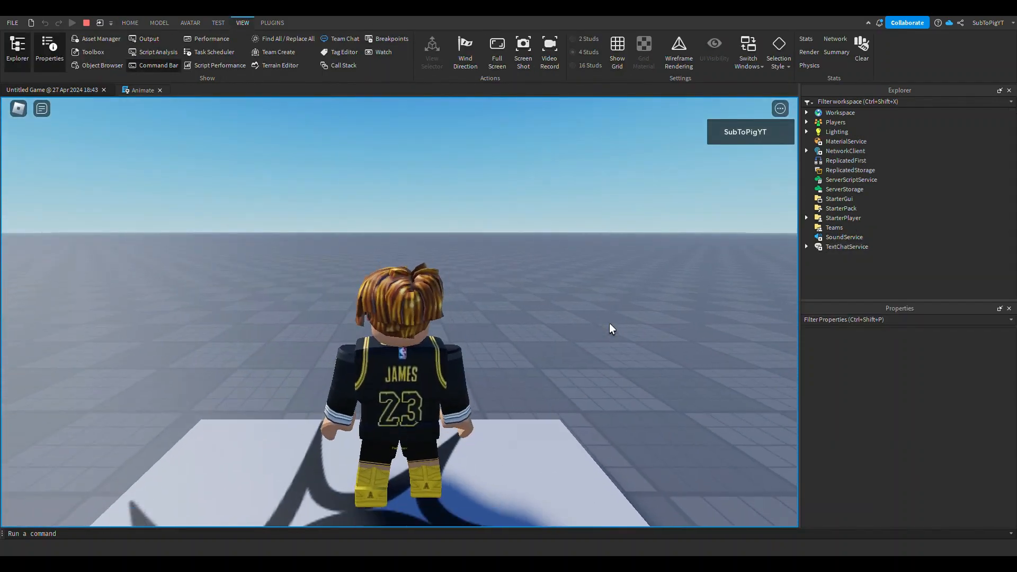
Walk the avatar around the baseplate to examine the custom walk animation from several angles.
{"action": "key", "text": "w"}
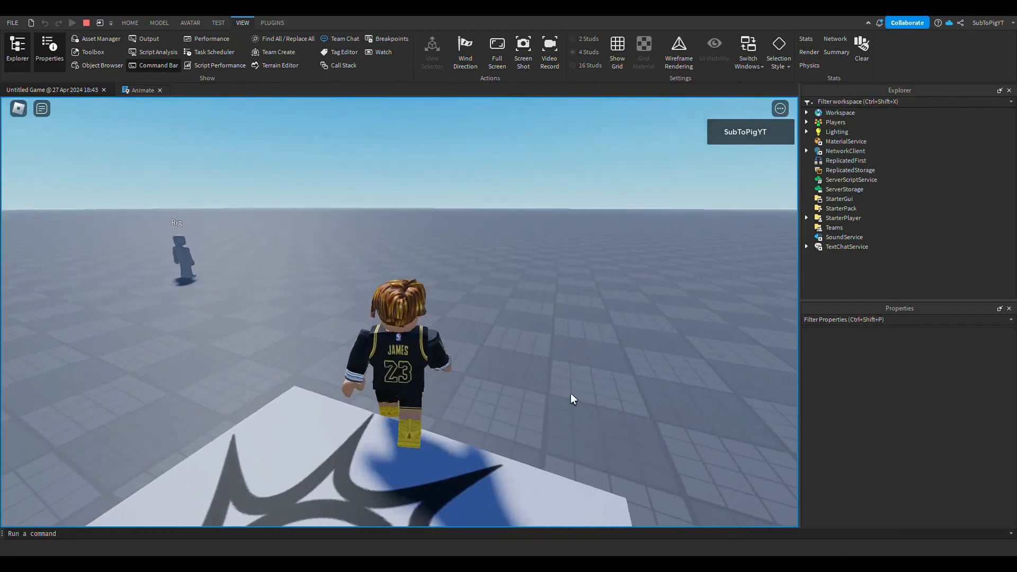
{"action": "key", "text": "s"}
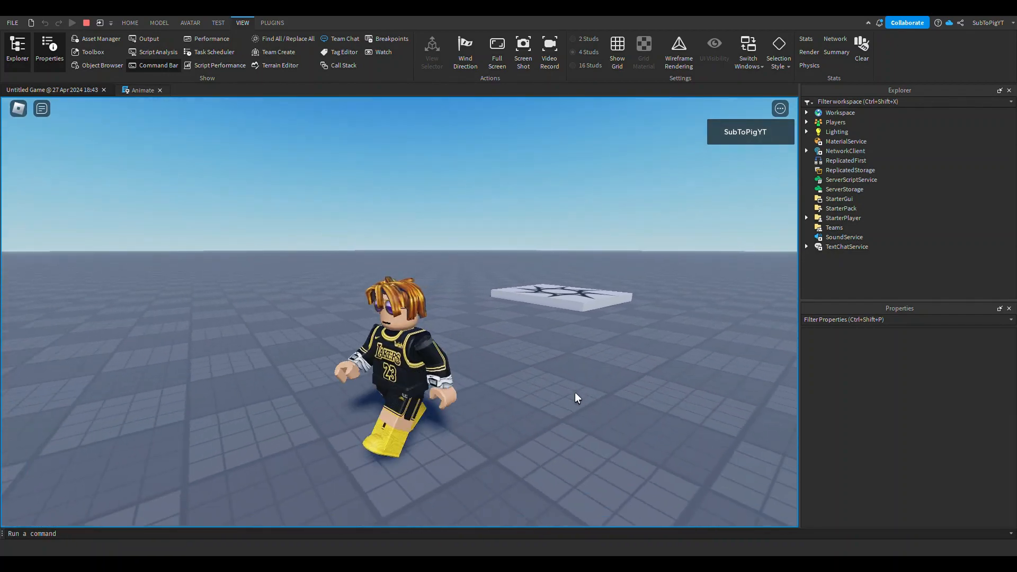
{"action": "key", "text": "s"}
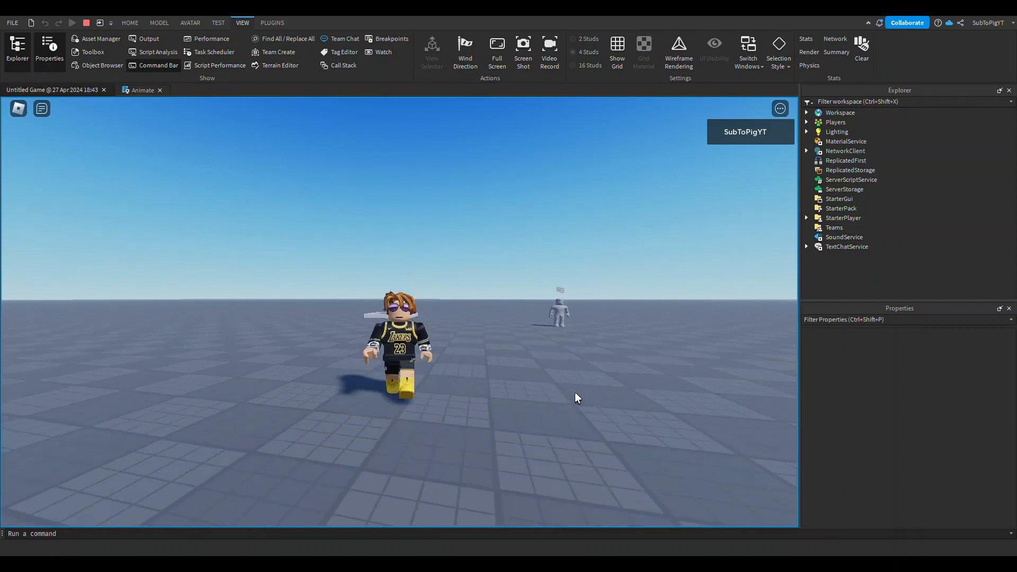
{"action": "key", "text": "w"}
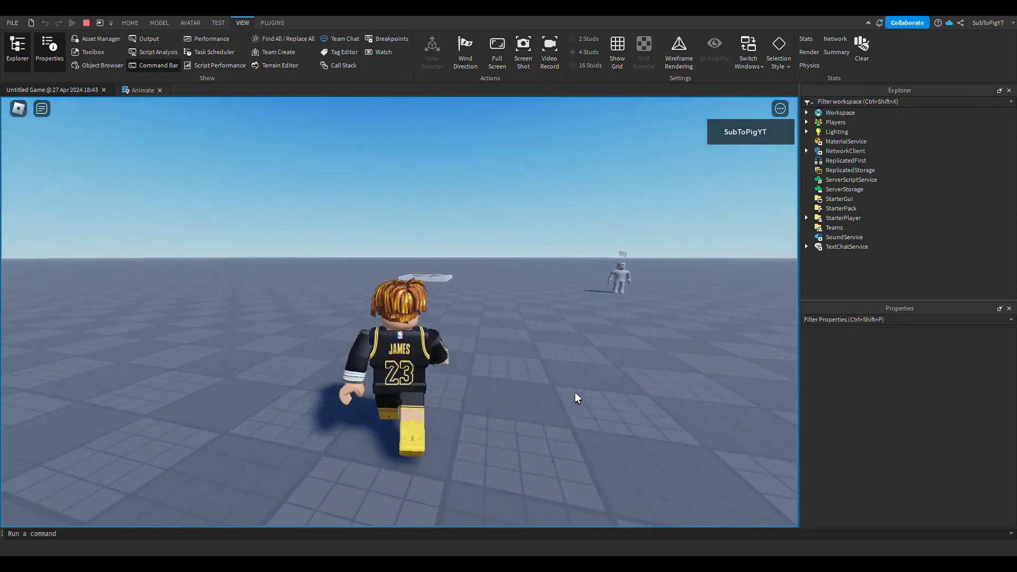
{"action": "key", "text": "w"}
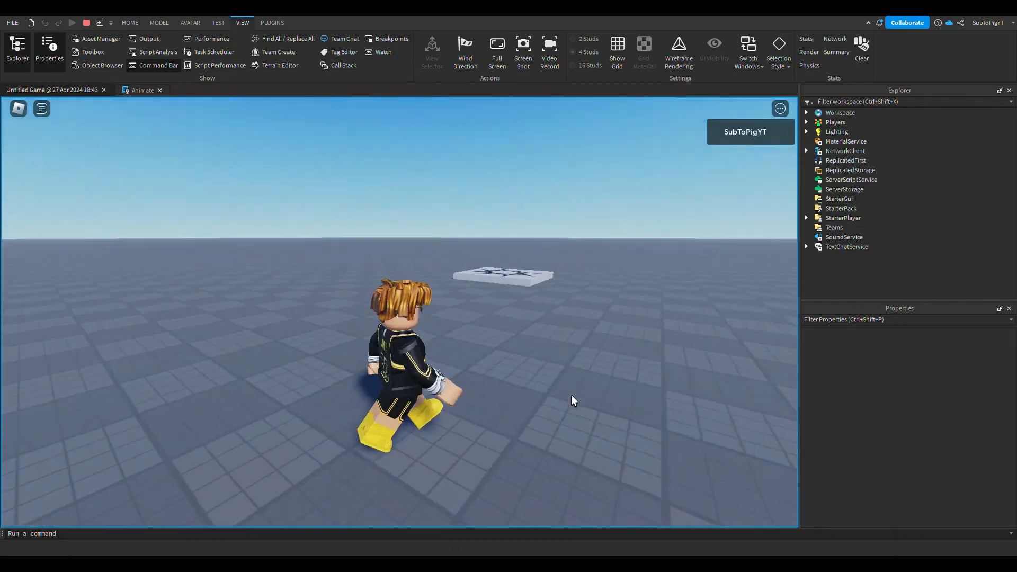
{"action": "key", "text": "shift"}
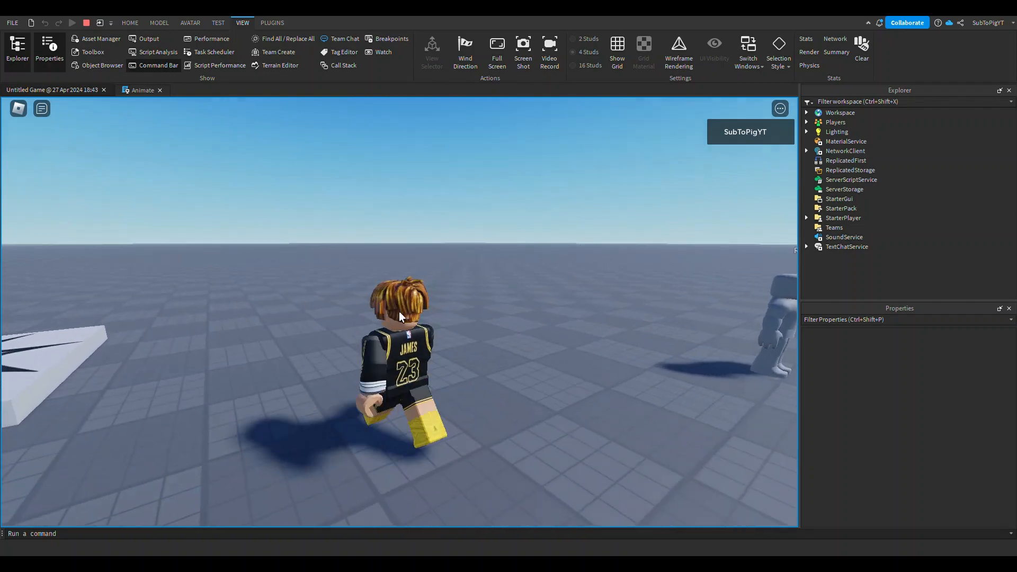
{"action": "key", "text": "shift"}
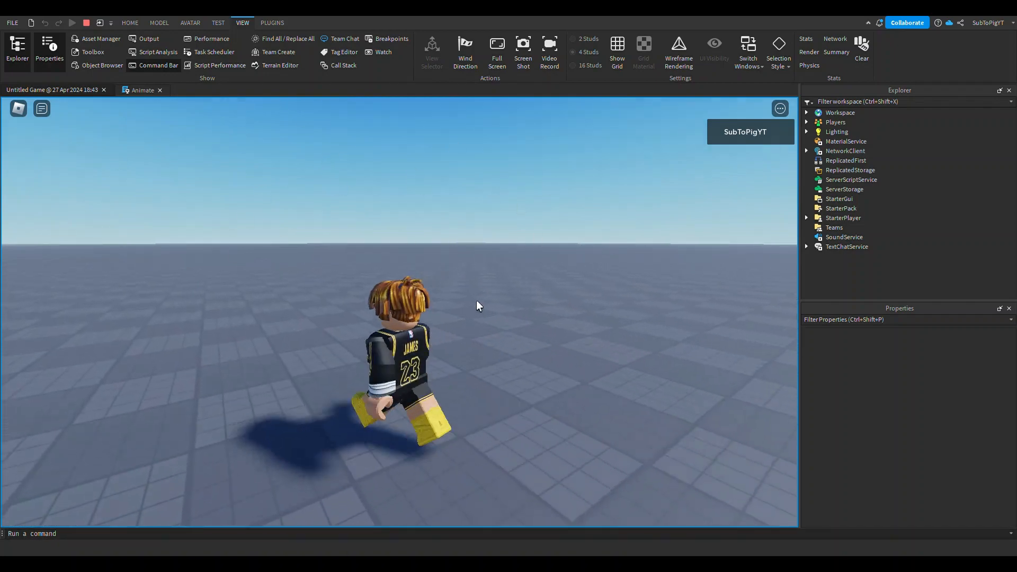
{"action": "right_click_drag", "start_coordinate": [476, 300], "coordinate": [478, 298]}
{"action": "key", "text": "s"}
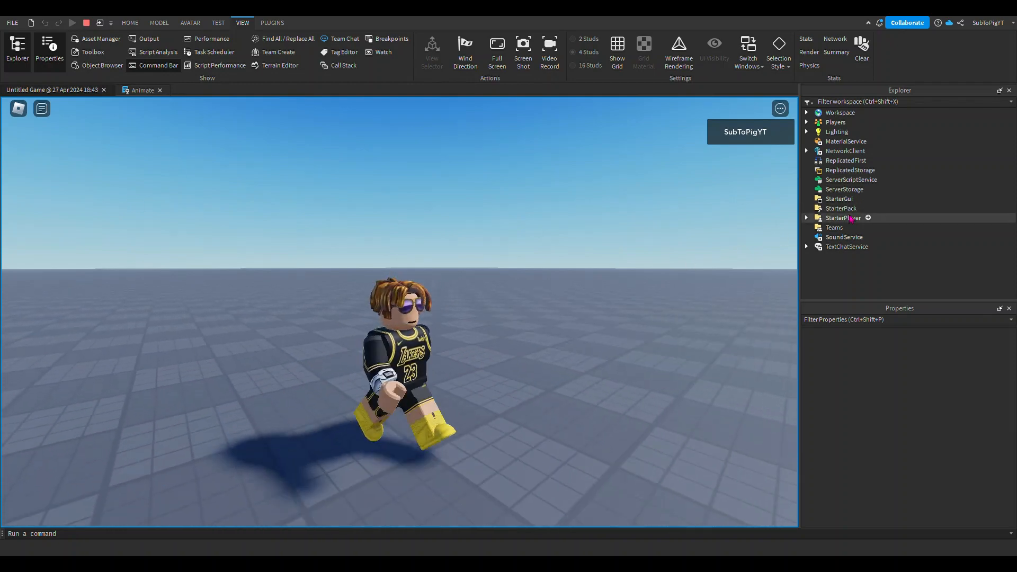
Examine the Animate script's animation values under StarterCharacterScripts during the playtest and collapse the tree again.
{"action": "left_click", "coordinate": [807, 218]}
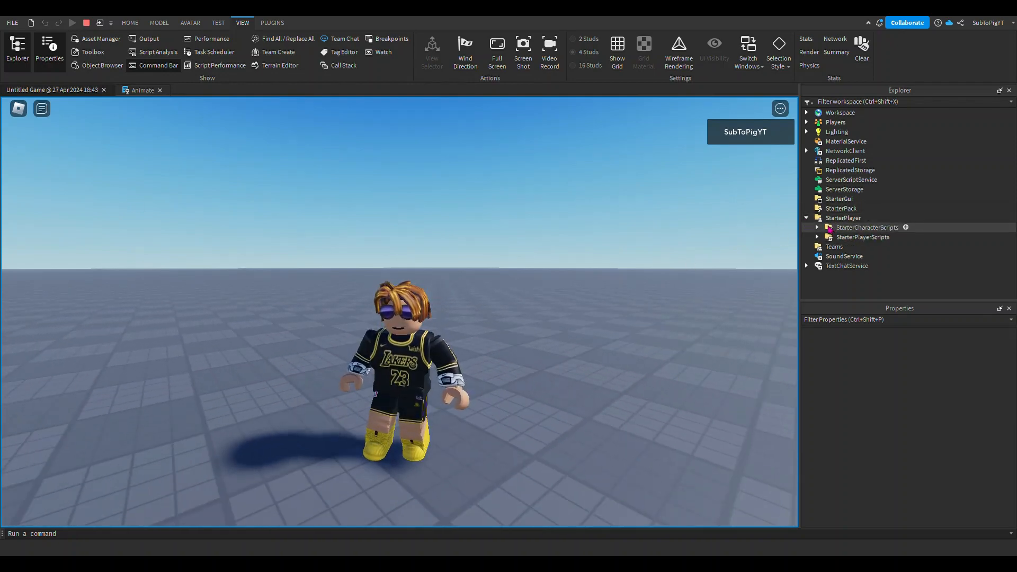
{"action": "left_click", "coordinate": [817, 227]}
{"action": "left_click", "coordinate": [859, 237]}
{"action": "left_click", "coordinate": [828, 237]}
{"action": "scroll", "coordinate": [848, 212], "scroll_direction": "down", "scroll_amount": 3}
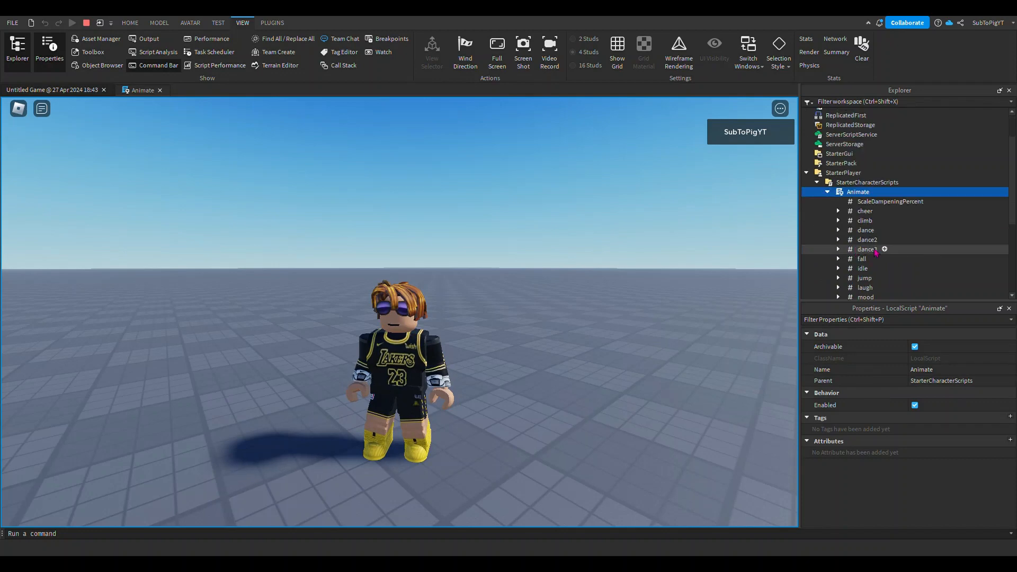
{"action": "left_click", "coordinate": [831, 157]}
{"action": "scroll", "coordinate": [830, 157], "scroll_direction": "up", "scroll_amount": 3}
{"action": "left_click", "coordinate": [830, 228]}
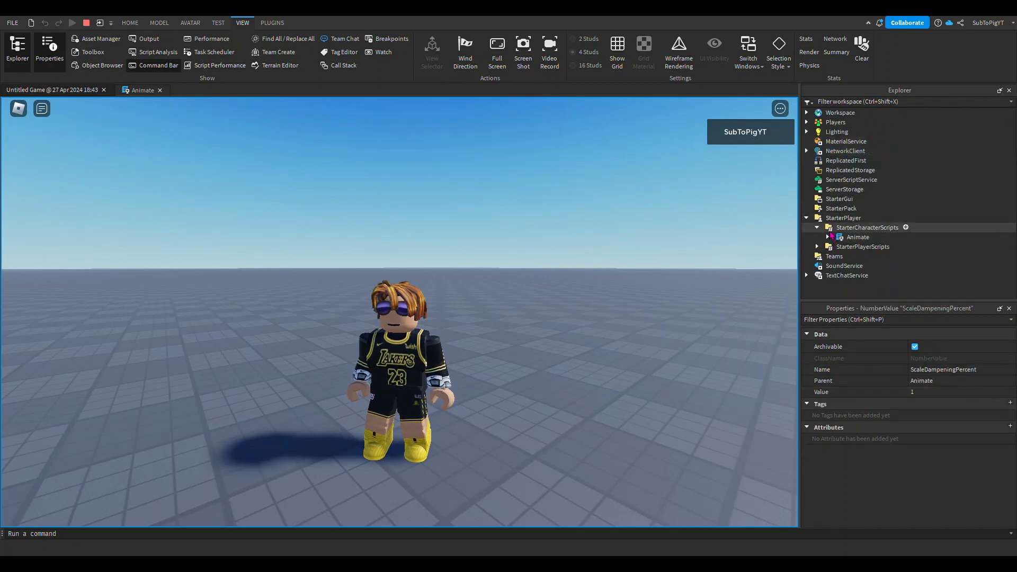
{"action": "left_click", "coordinate": [827, 237]}
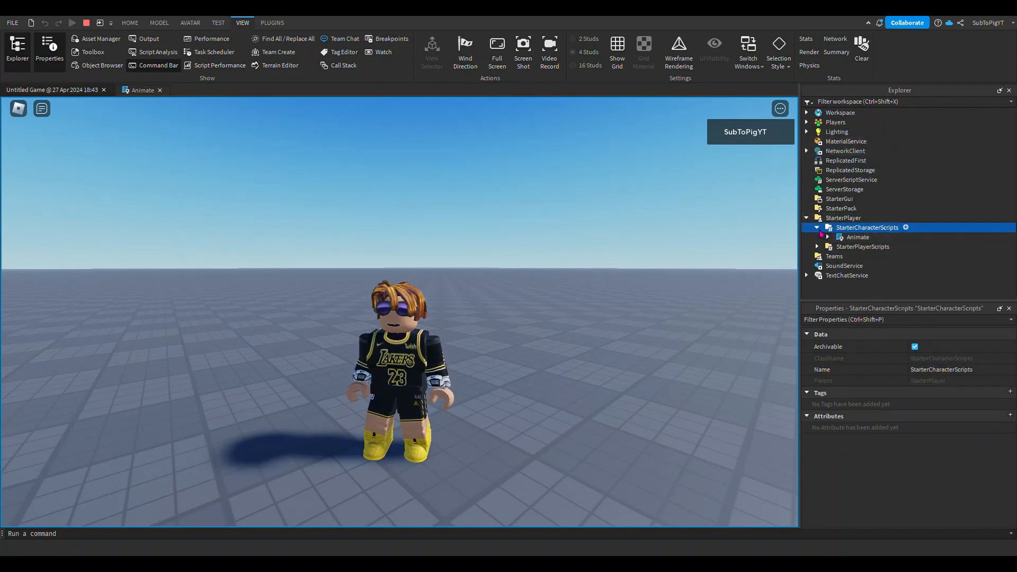
{"action": "left_click", "coordinate": [817, 227]}
{"action": "left_click", "coordinate": [806, 218]}
Walk and jump with the avatar, switching shift lock on and off, to check the animations in motion.
{"action": "key", "text": "s"}
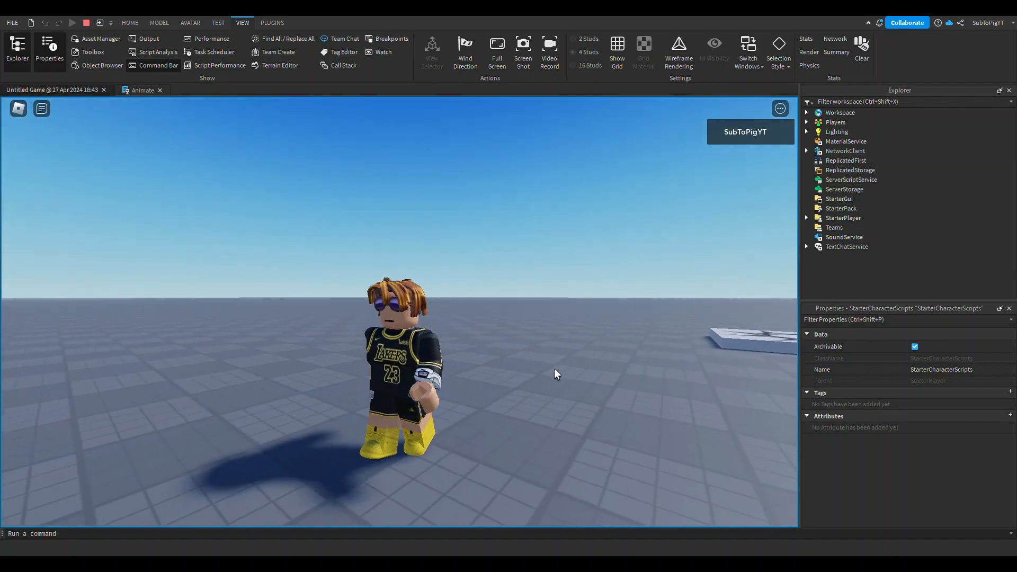
{"action": "key", "text": "s"}
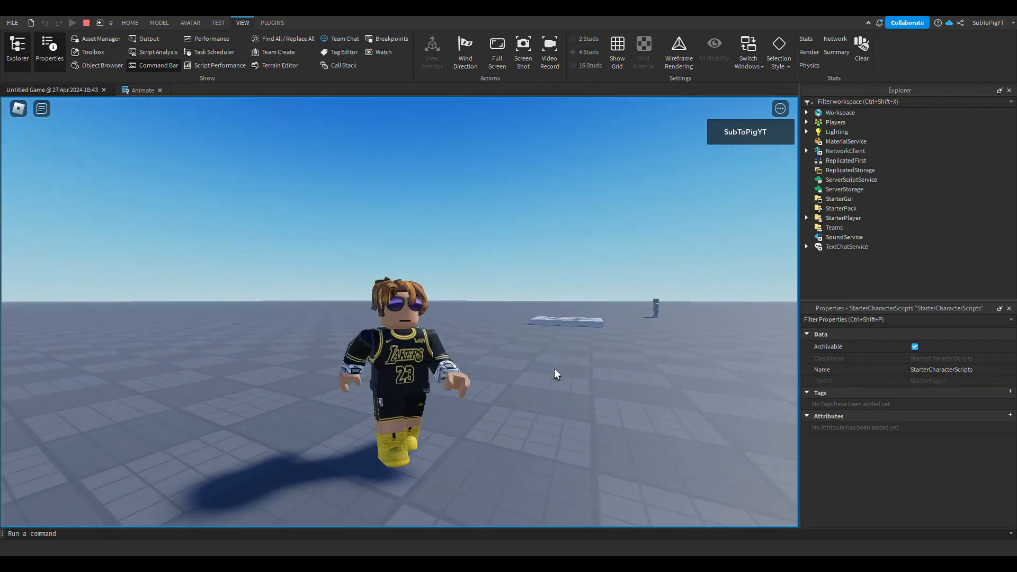
{"action": "right_click_drag", "start_coordinate": [554, 368], "coordinate": [554, 369]}
{"action": "key", "text": "shift"}
{"action": "key", "text": "w"}
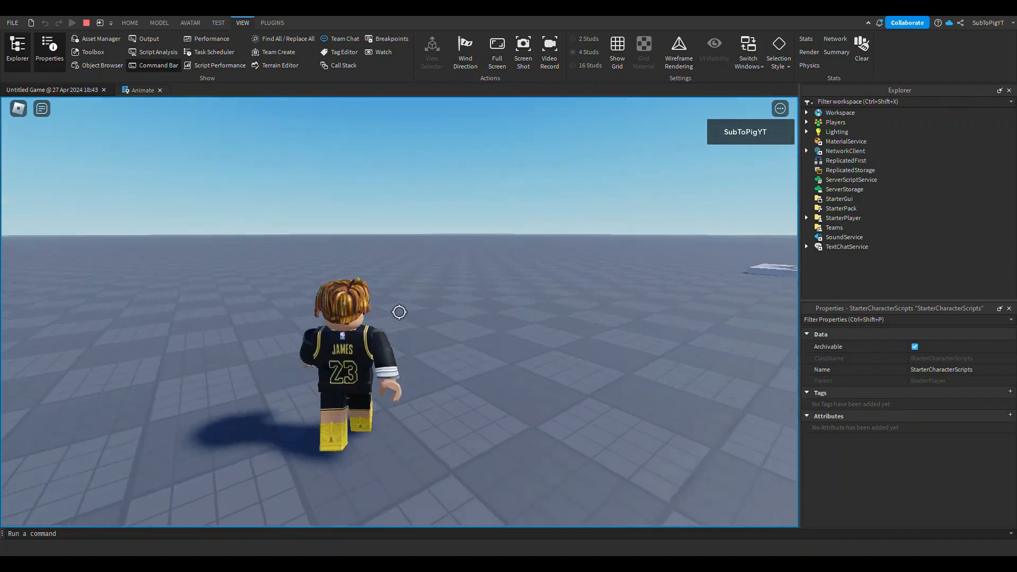
{"action": "key", "text": "space"}
{"action": "key", "text": "s"}
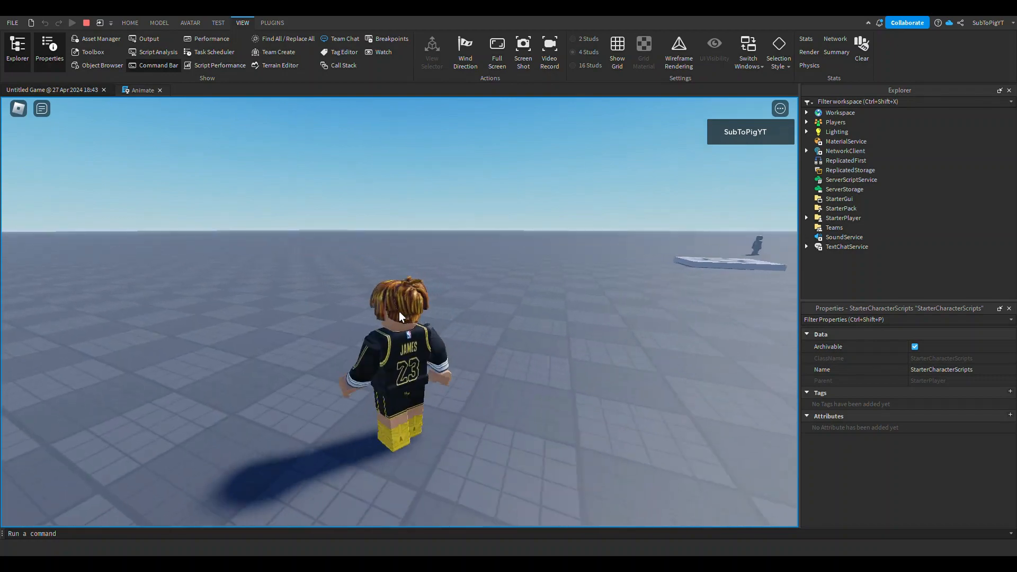
{"action": "key", "text": "shift"}
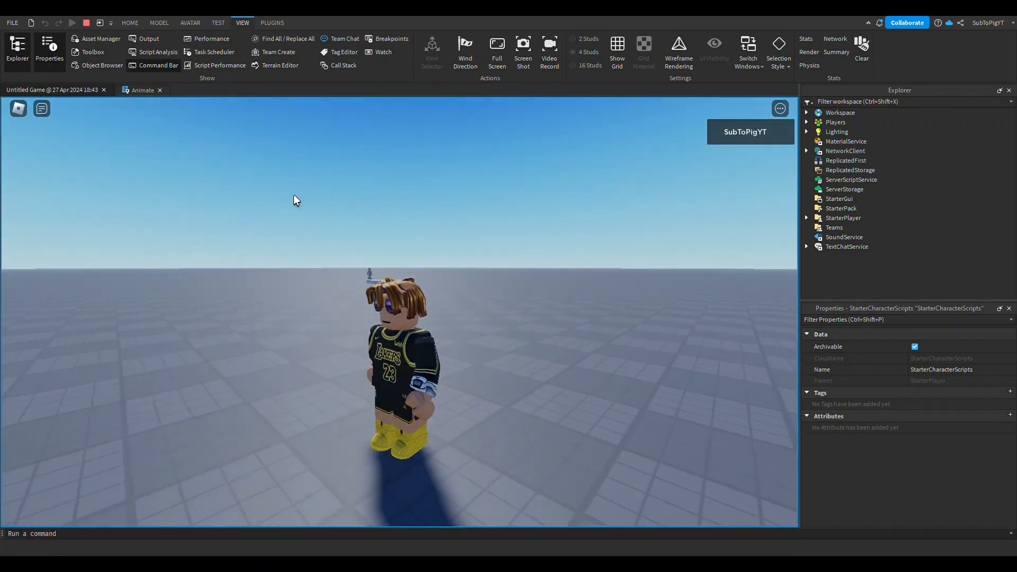
Walk the avatar towards the camera and inspect its walk animation from the front, up close and farther away.
{"action": "key", "text": "a"}
{"action": "key", "text": "w"}
{"action": "right_click_drag", "start_coordinate": [475, 438], "coordinate": [462, 358]}
{"action": "key", "text": "s"}
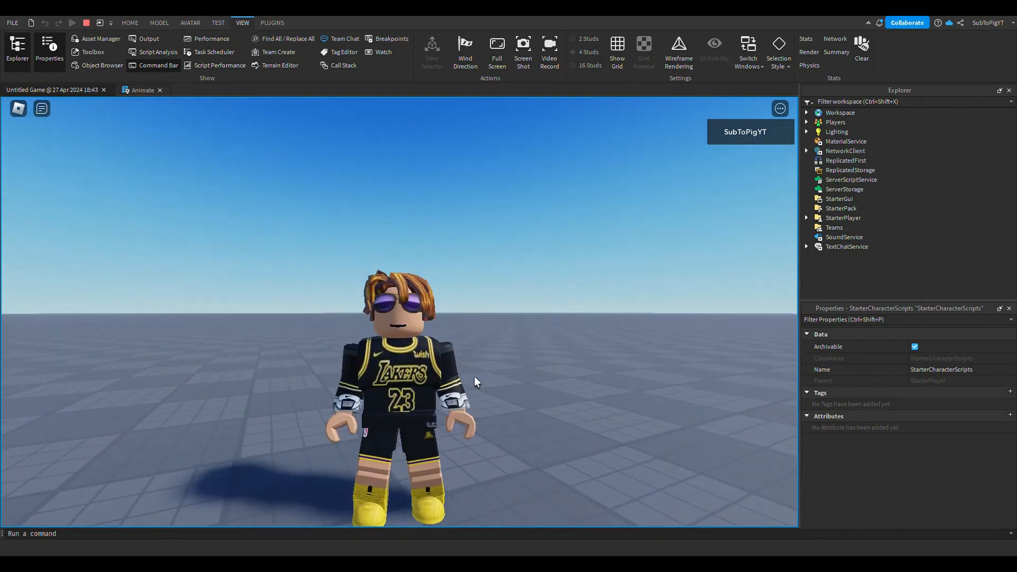
{"action": "key", "text": "s"}
{"action": "scroll", "coordinate": [544, 383], "scroll_direction": "up", "scroll_amount": 3}
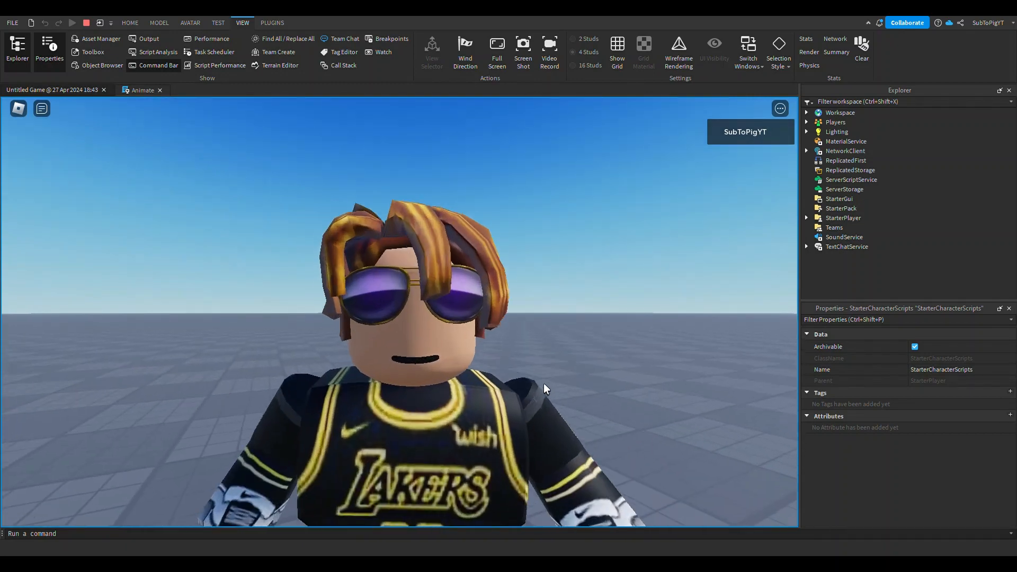
{"action": "scroll", "coordinate": [544, 383], "scroll_direction": "down", "scroll_amount": 2}
{"action": "scroll", "coordinate": [544, 383], "scroll_direction": "up", "scroll_amount": 2}
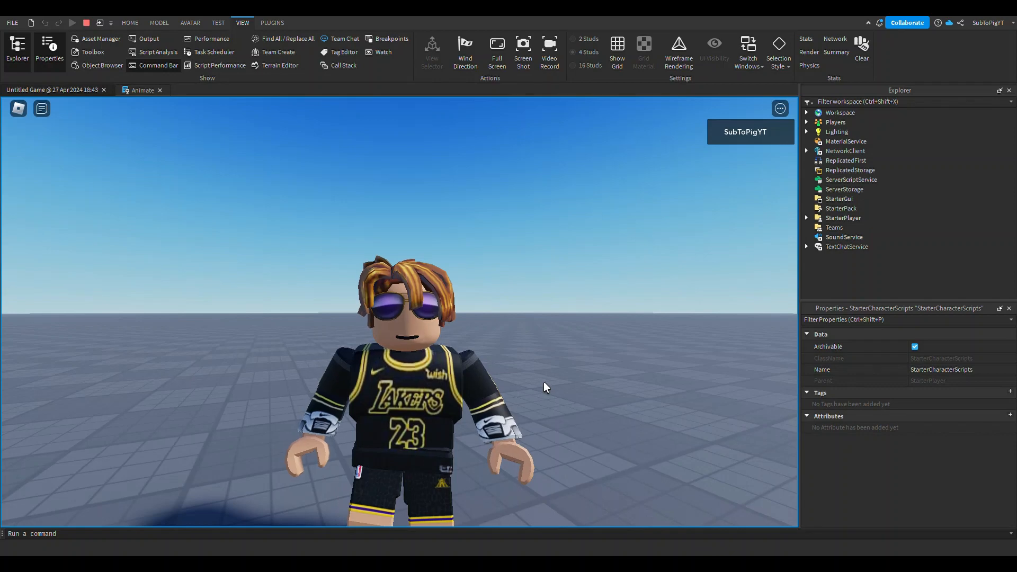
{"action": "scroll", "coordinate": [544, 382], "scroll_direction": "down", "scroll_amount": 2}
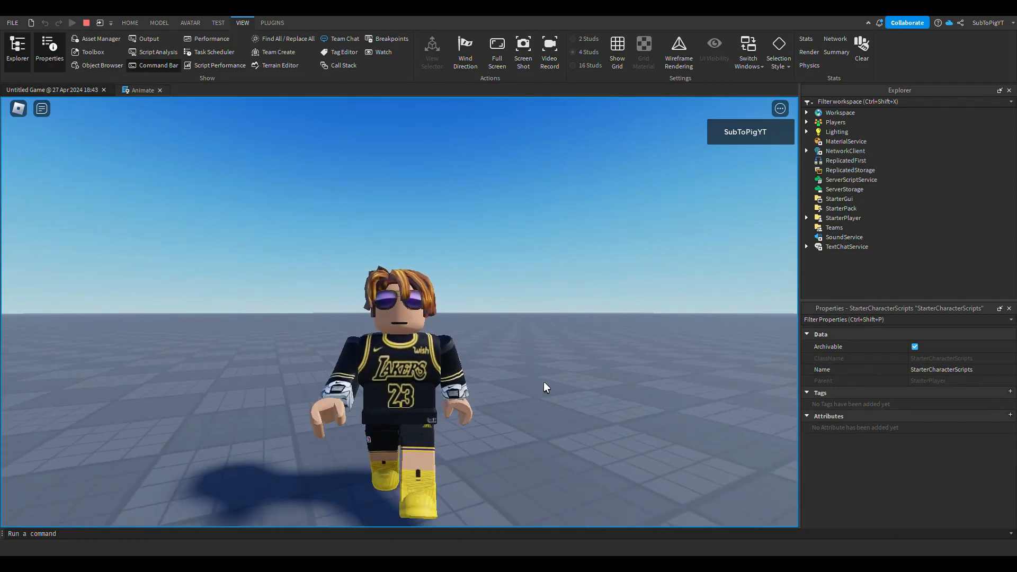